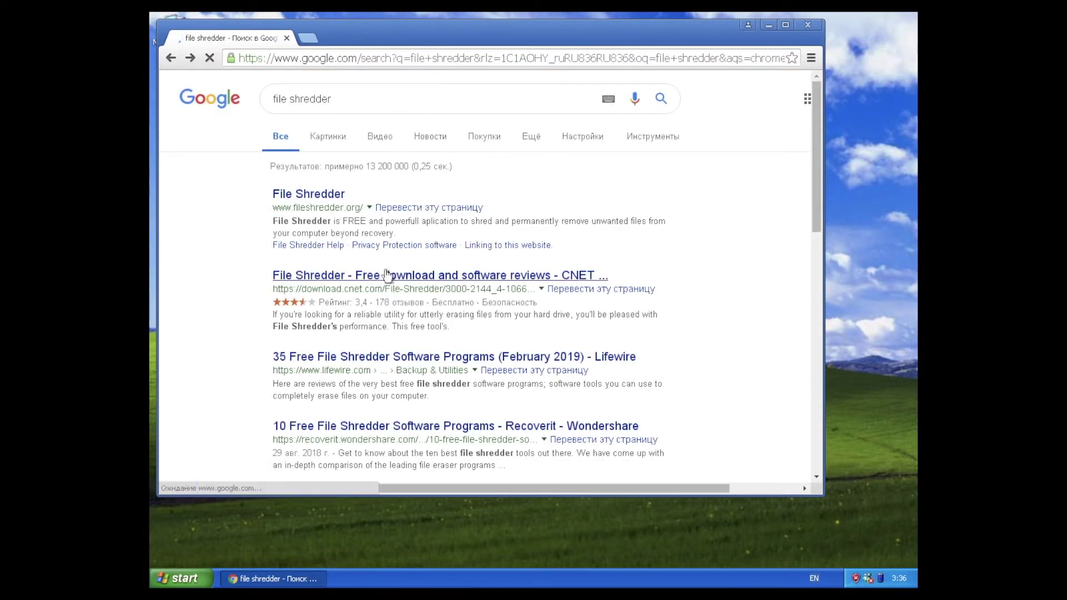
# - Download file_shredder_setup.exe from the CNET page for File Shredder and run the installer
pyautogui.click(388, 275)
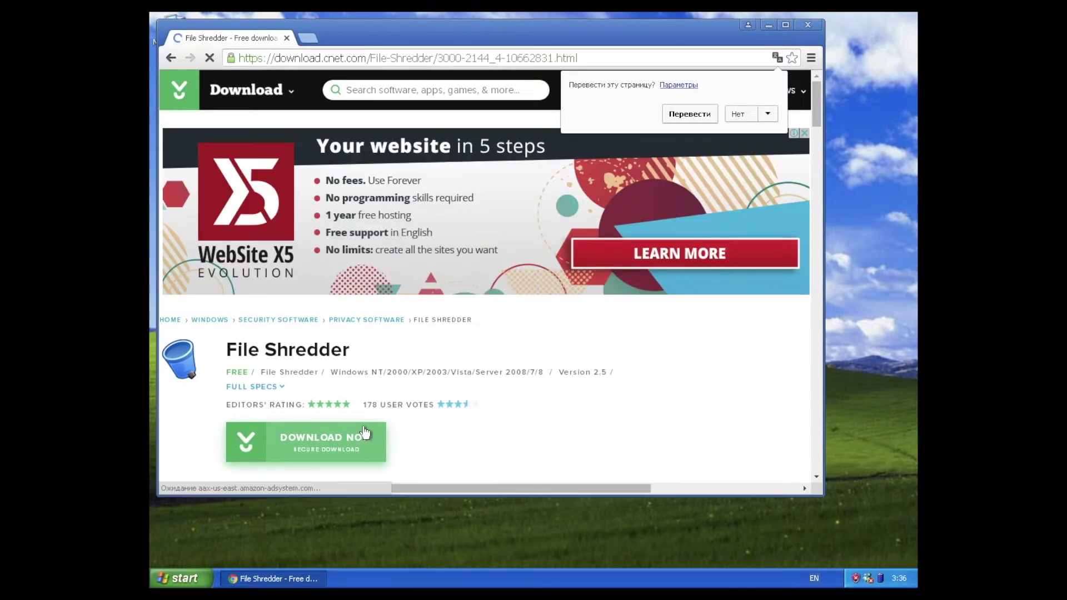
pyautogui.click(362, 435)
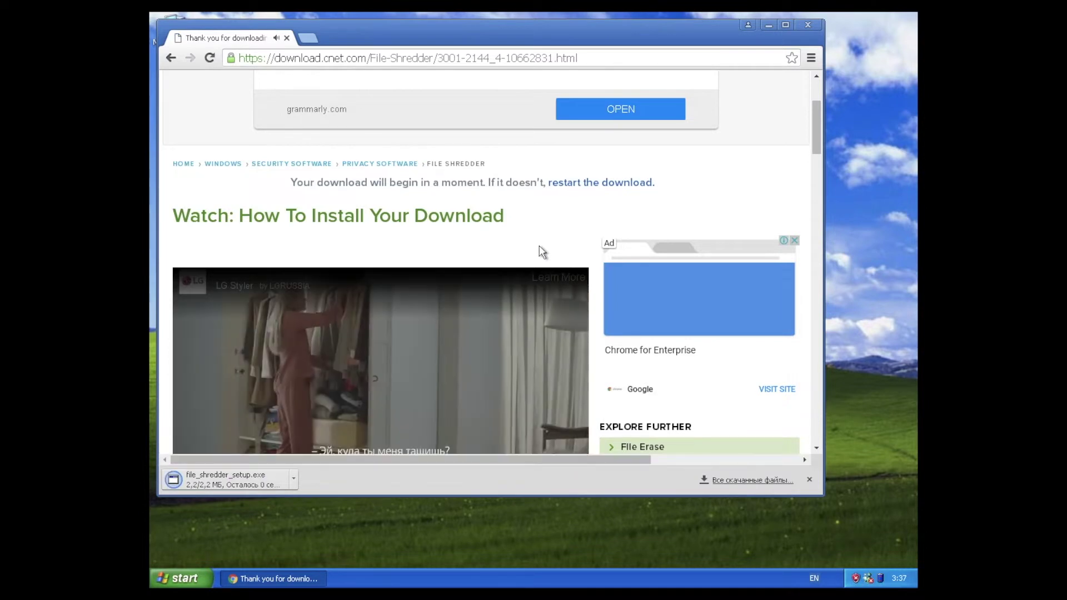
pyautogui.click(252, 485)
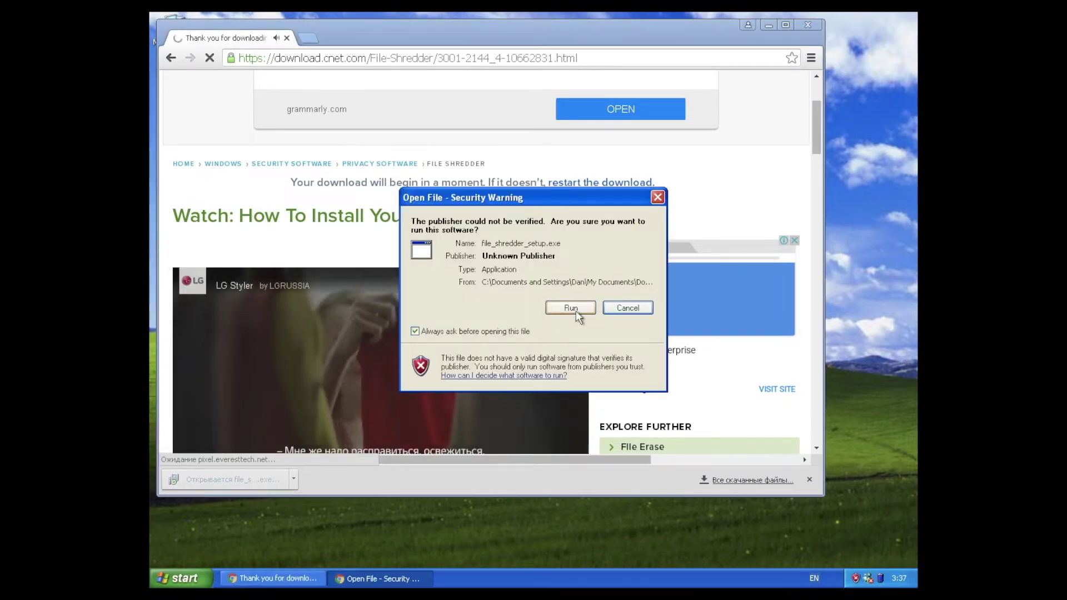
pyautogui.click(575, 310)
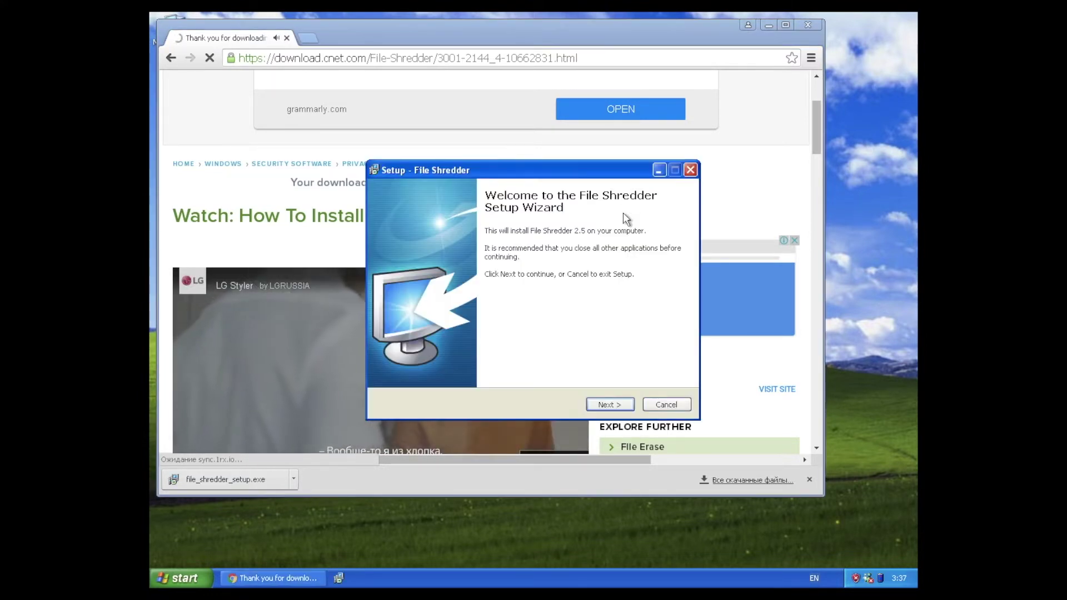
# - Accept the File Shredder license agreement and keep the default destination folder C:\Program Files\File Shredder
pyautogui.click(603, 405)
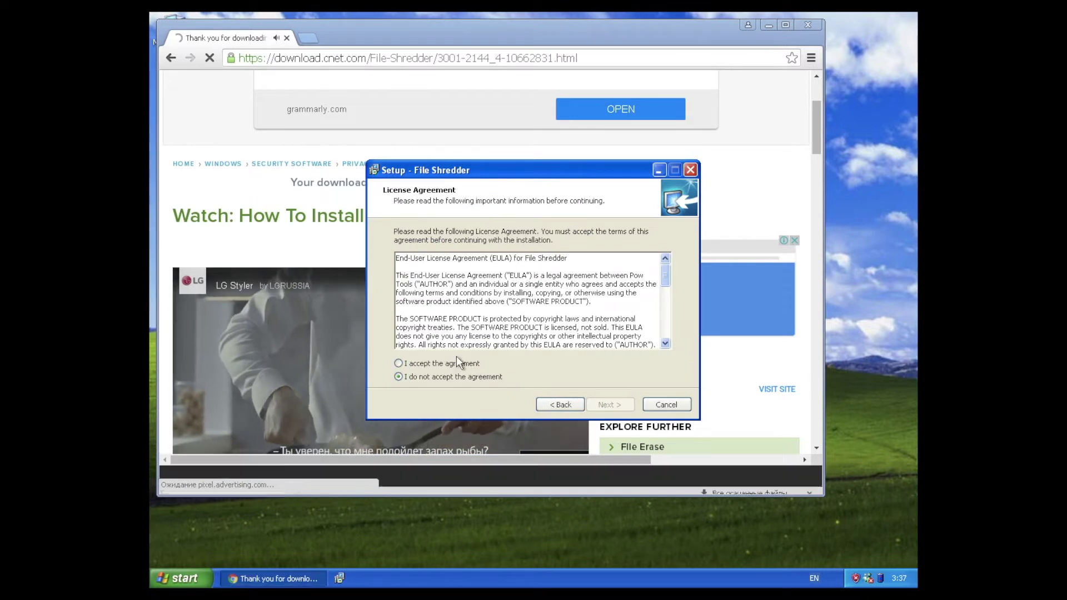
pyautogui.click(472, 364)
pyautogui.click(609, 405)
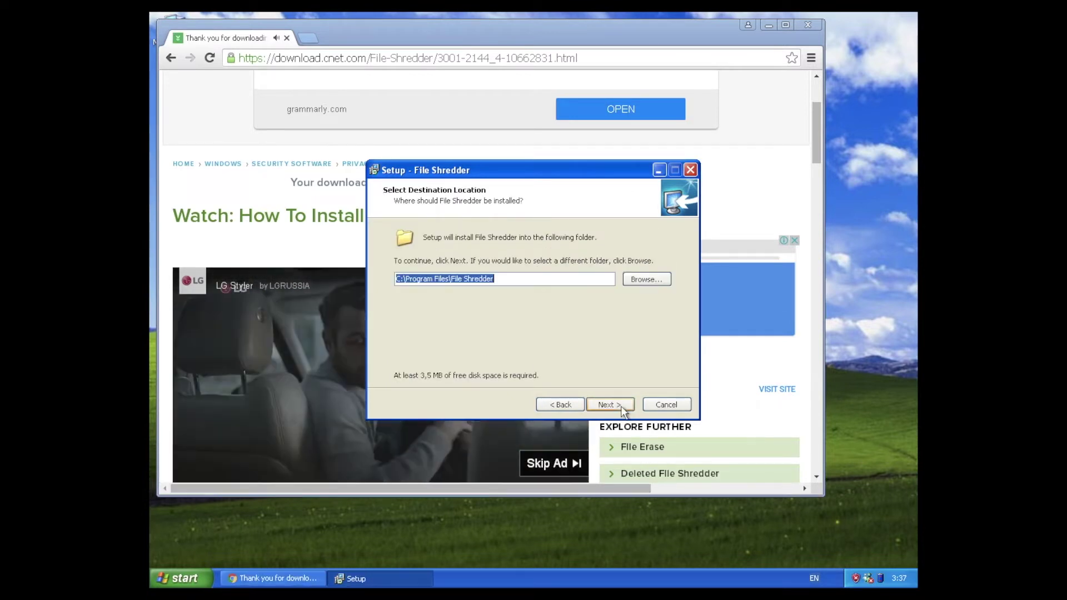
pyautogui.click(610, 404)
pyautogui.click(610, 405)
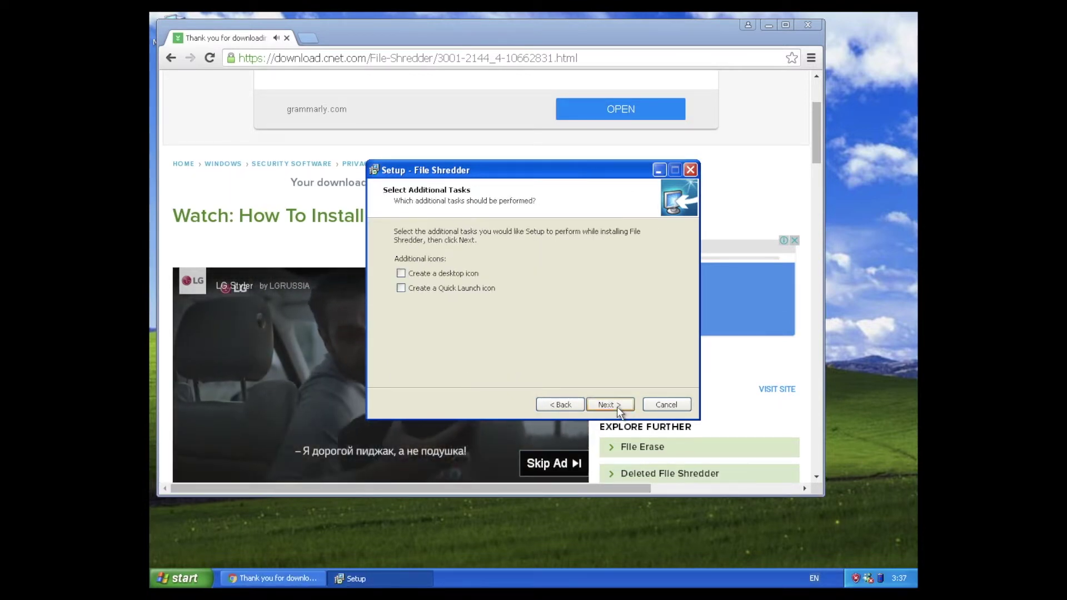
# - Install File Shredder with a desktop icon, close the browser, and finish setup with the program launching
pyautogui.click(401, 273)
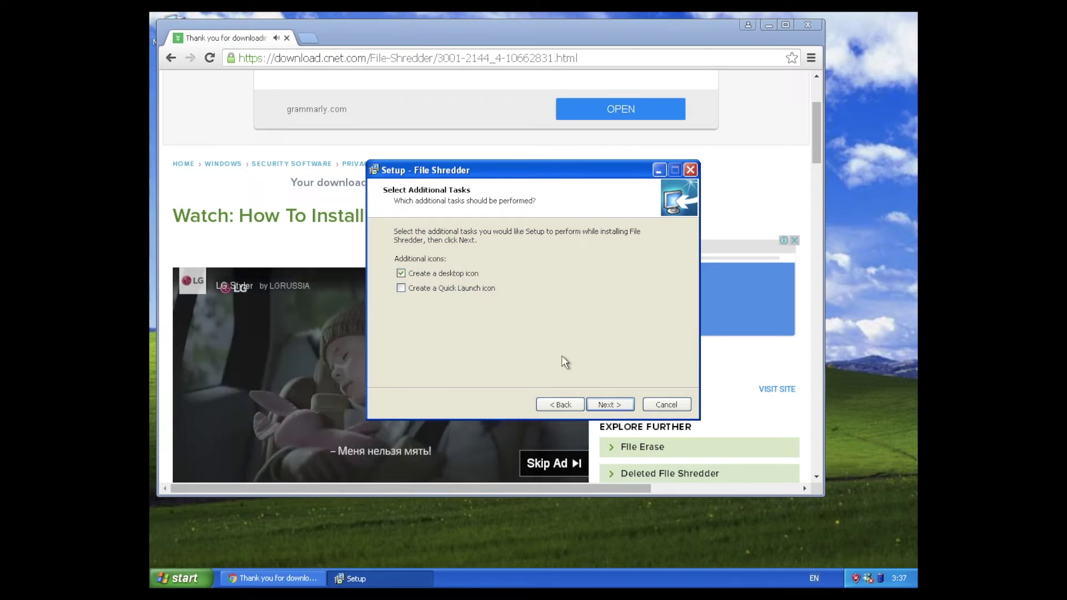
pyautogui.click(610, 405)
pyautogui.click(609, 405)
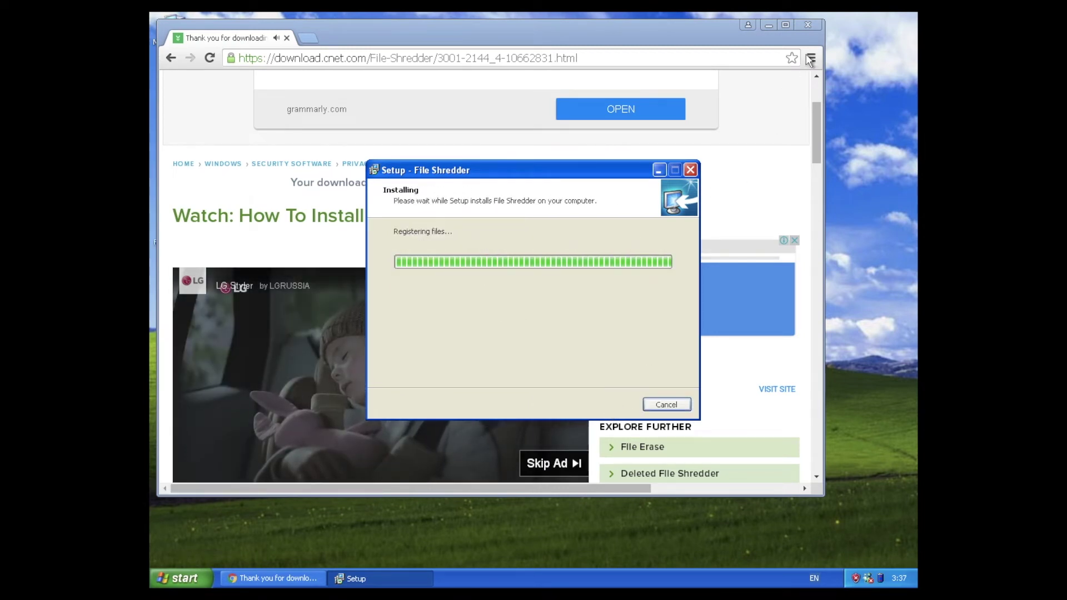
pyautogui.click(813, 24)
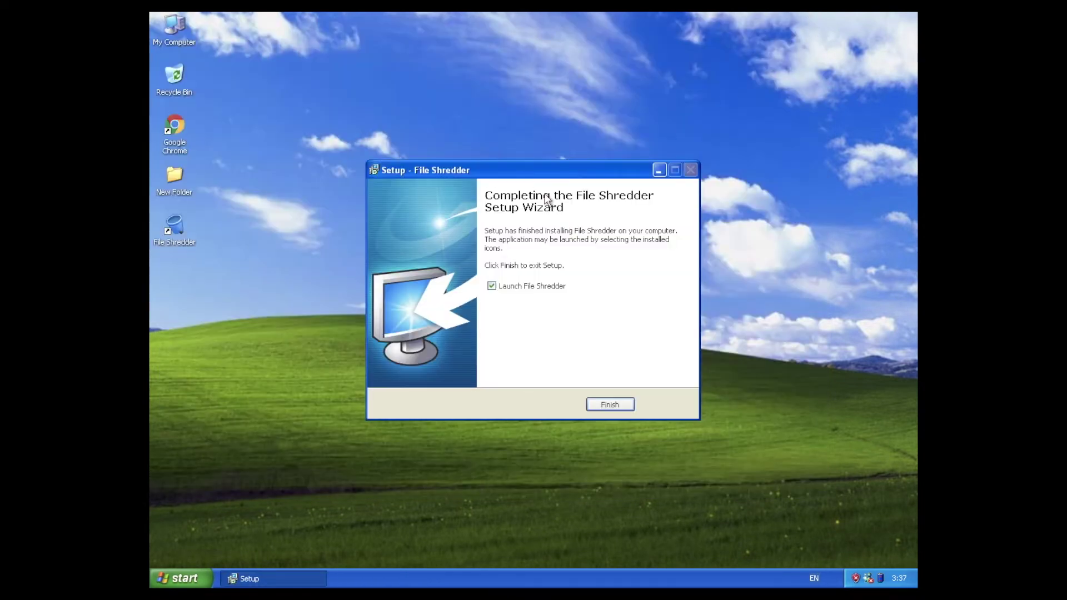
pyautogui.click(611, 404)
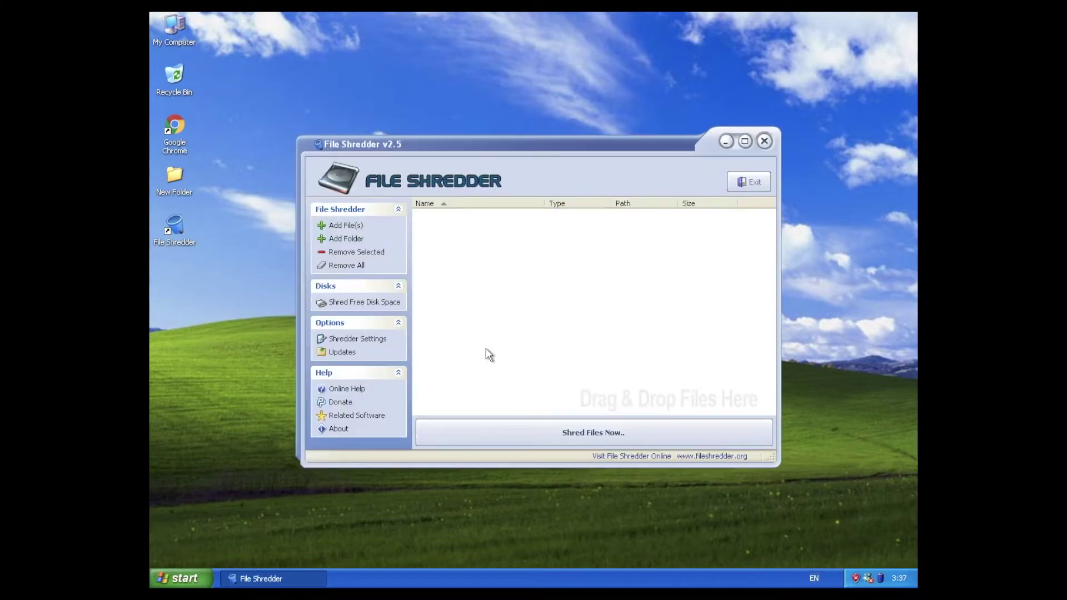
# - Add the whole Local Disk (C:) to the shred list and inspect its contents
pyautogui.click(346, 240)
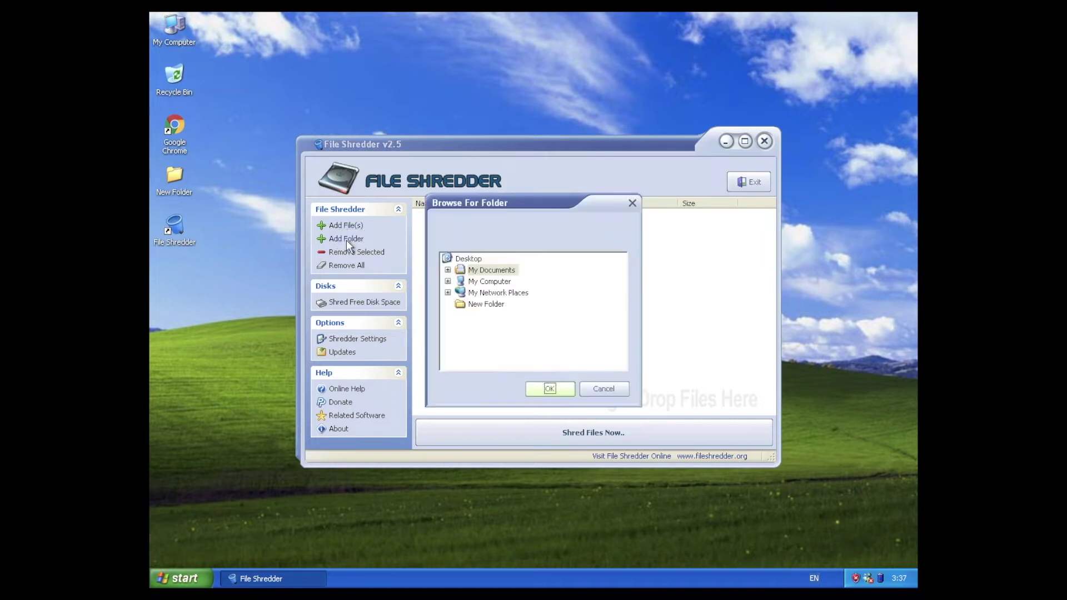
pyautogui.click(447, 281)
pyautogui.click(501, 292)
pyautogui.click(461, 293)
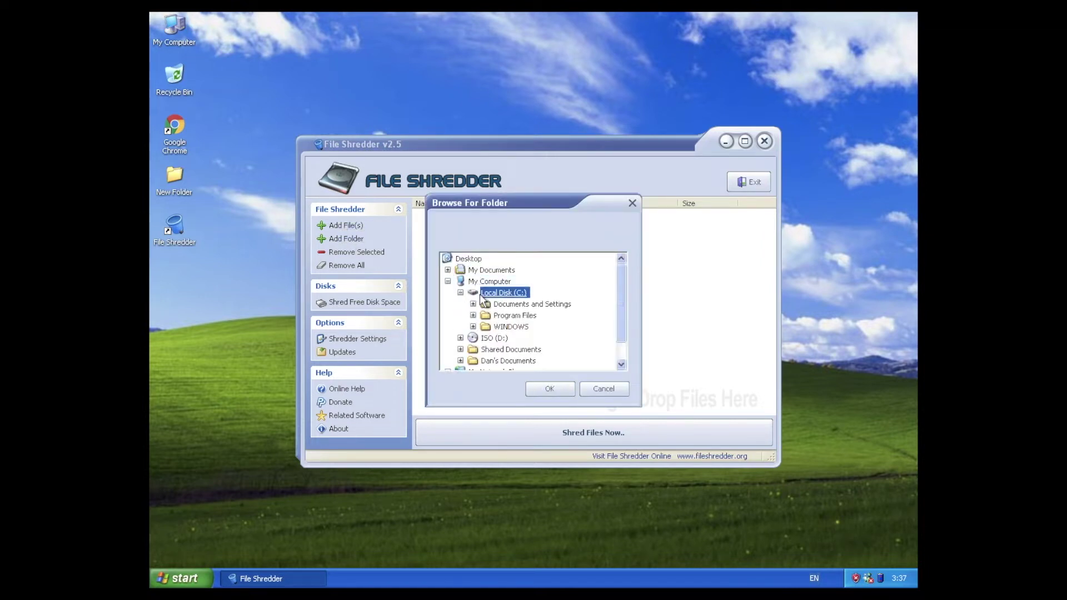
pyautogui.click(544, 388)
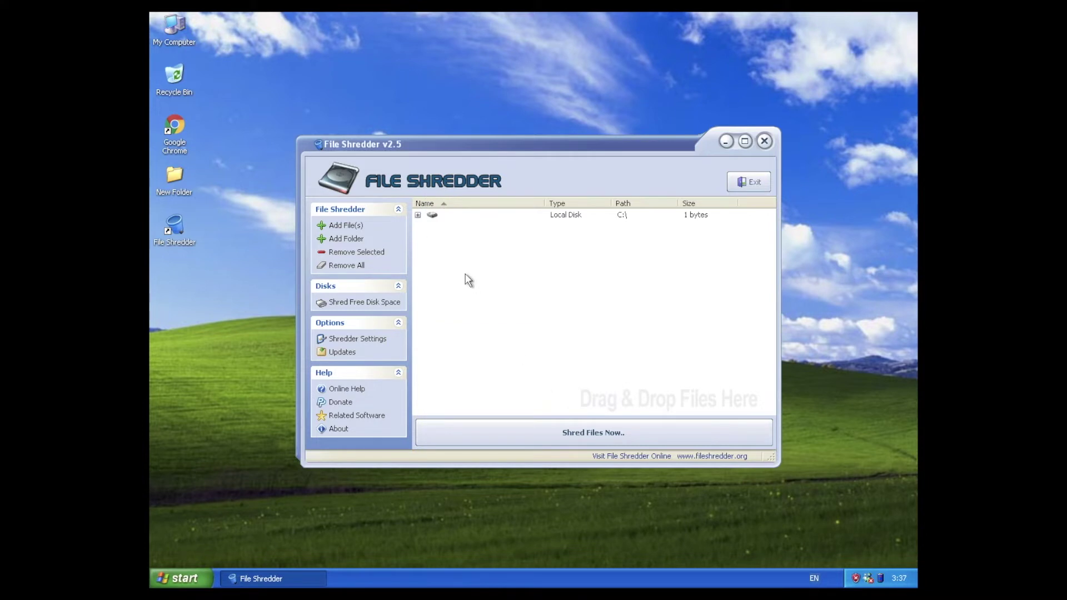
pyautogui.click(419, 216)
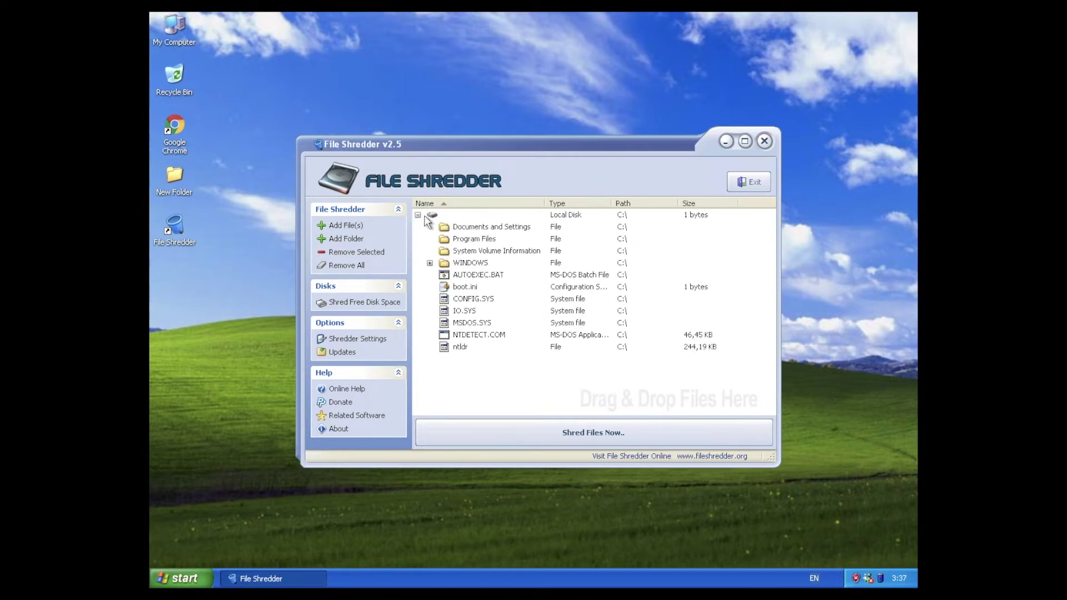
pyautogui.click(418, 215)
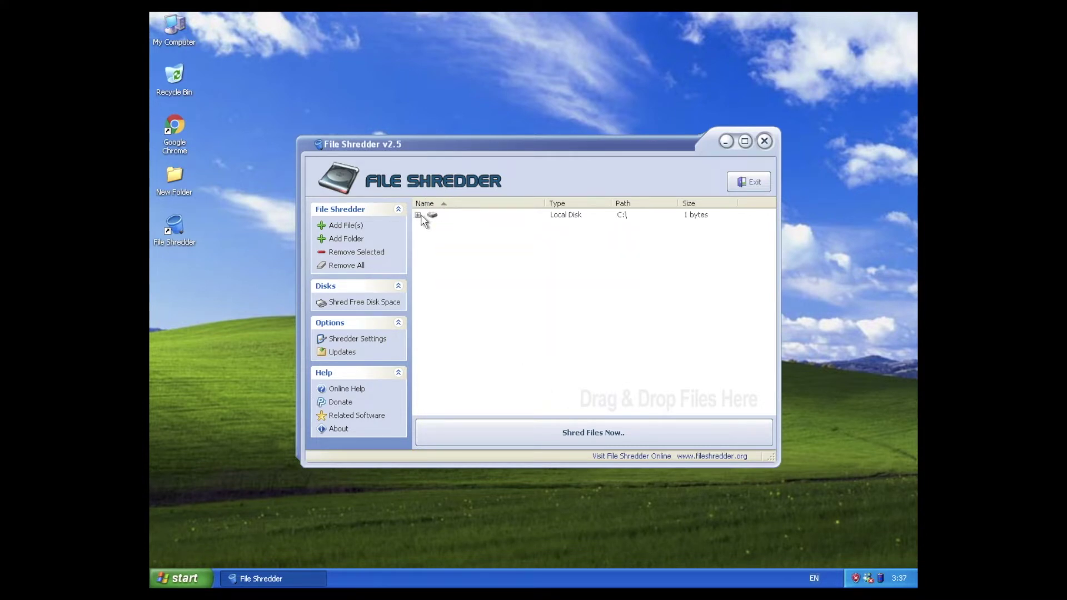
# - Try to shred the listed Local Disk (C:) without adding any individual files
pyautogui.click(350, 225)
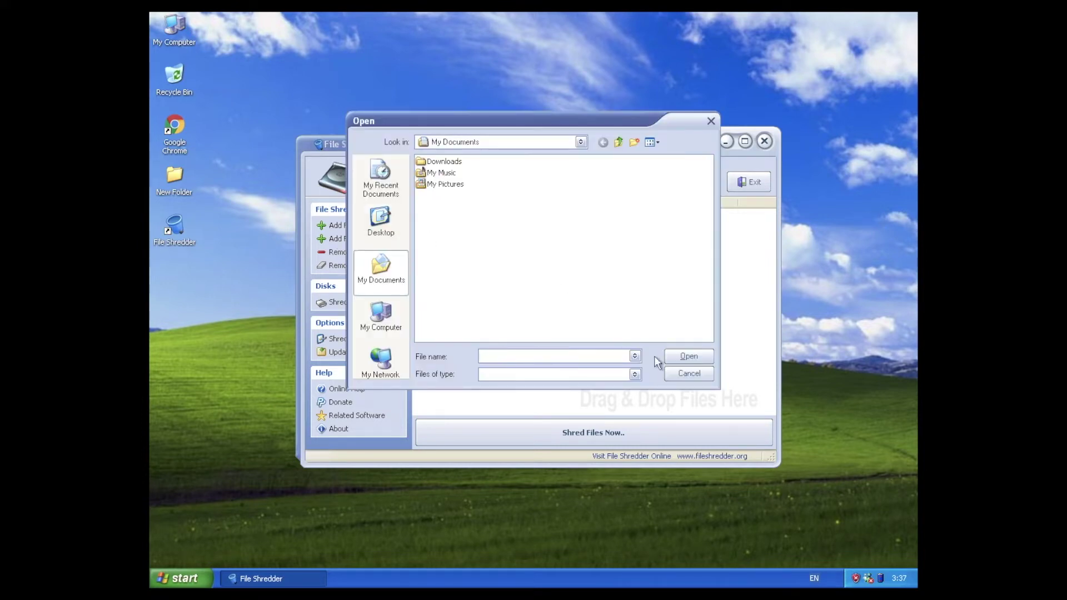
pyautogui.click(687, 375)
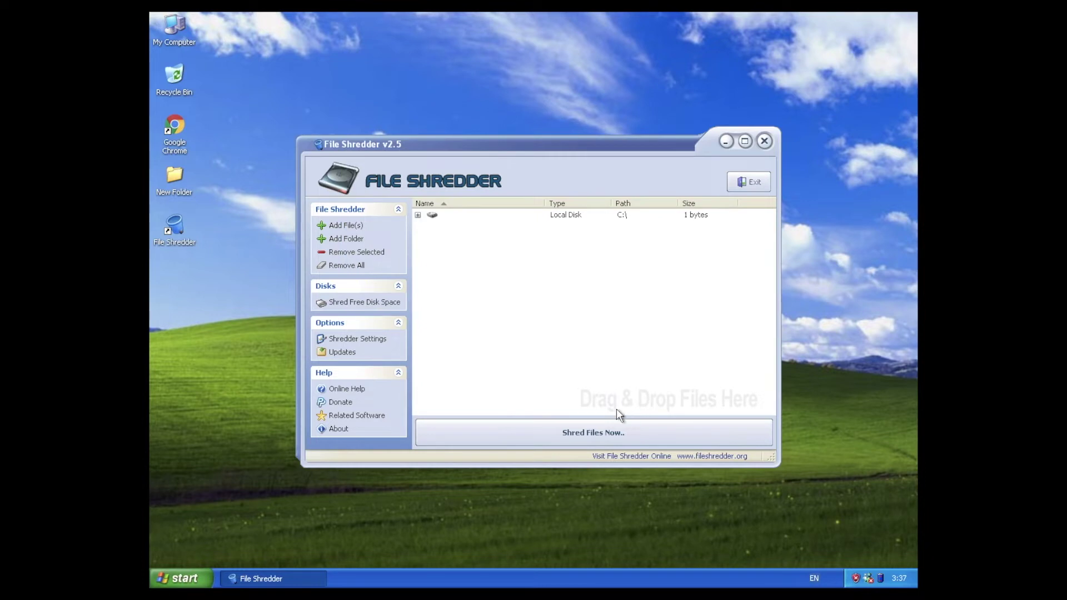
pyautogui.click(616, 435)
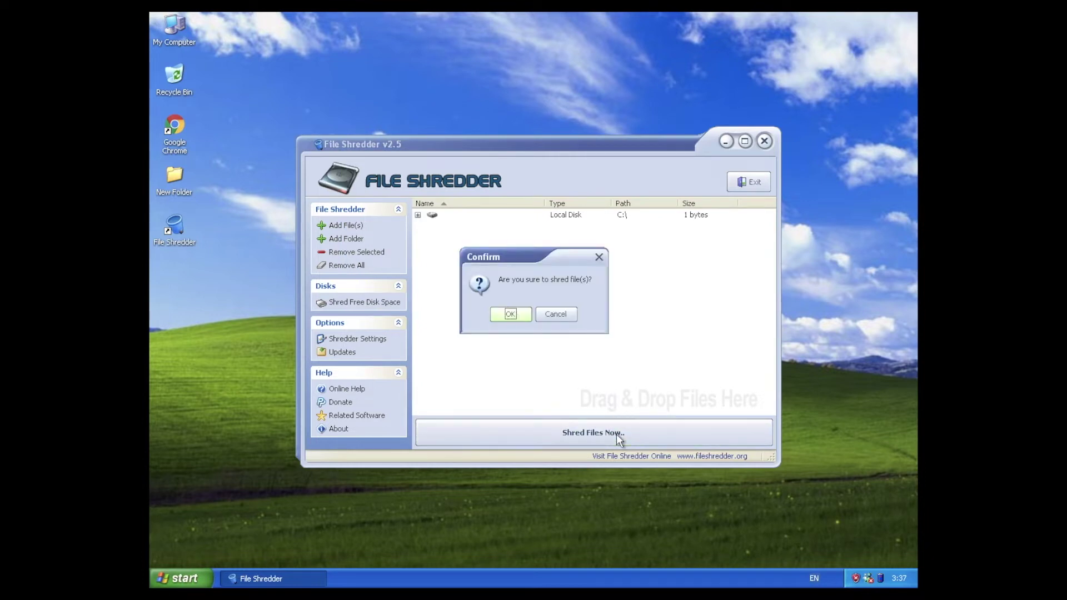
pyautogui.click(510, 314)
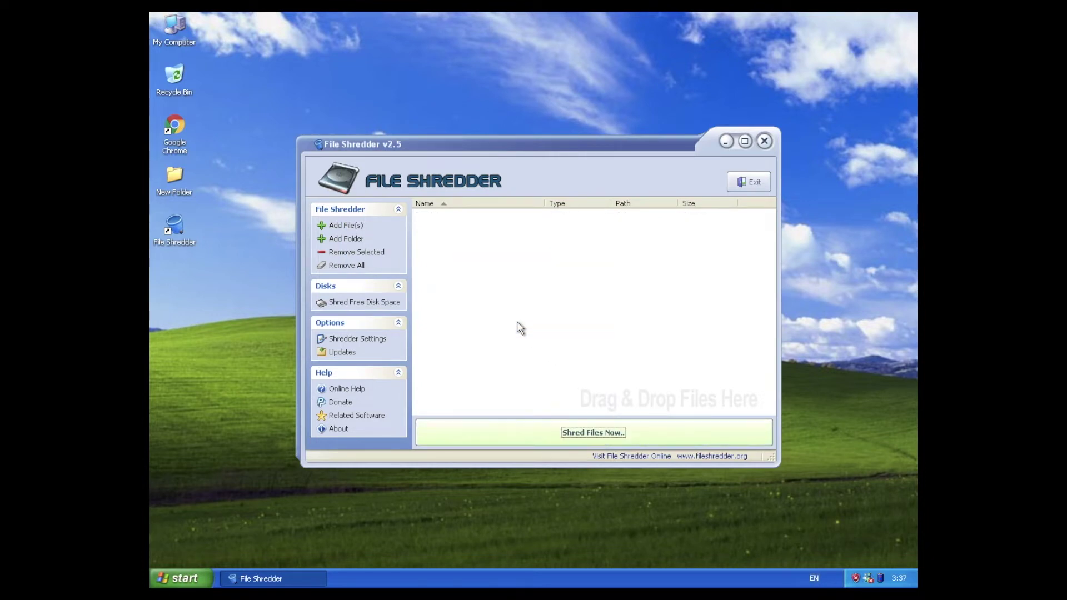
# - Add the Documents and Settings folder from Local Disk (C:) to the shred list
pyautogui.click(346, 239)
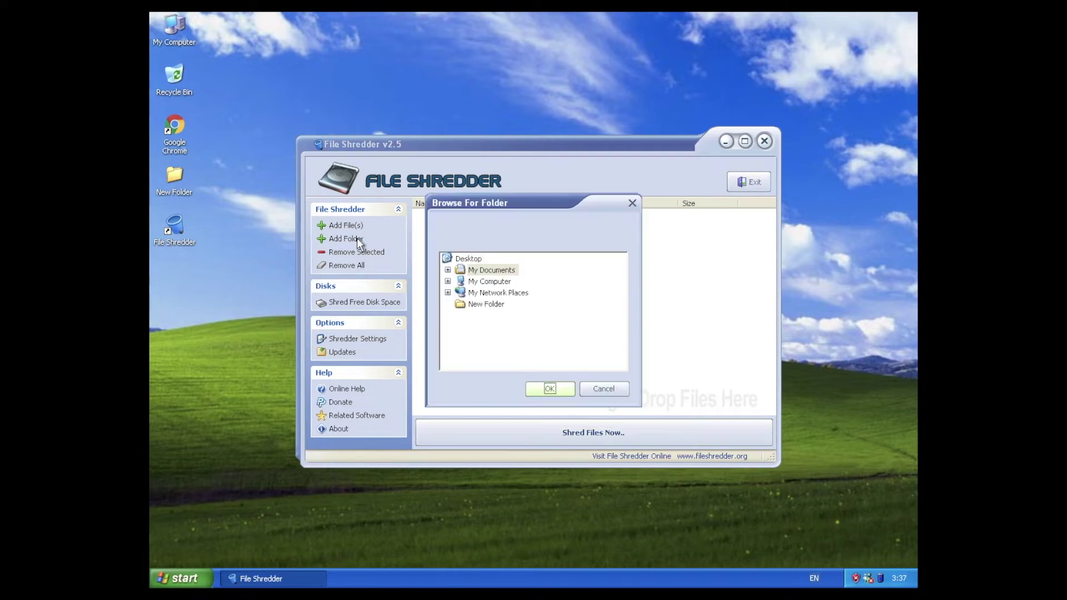
pyautogui.click(449, 282)
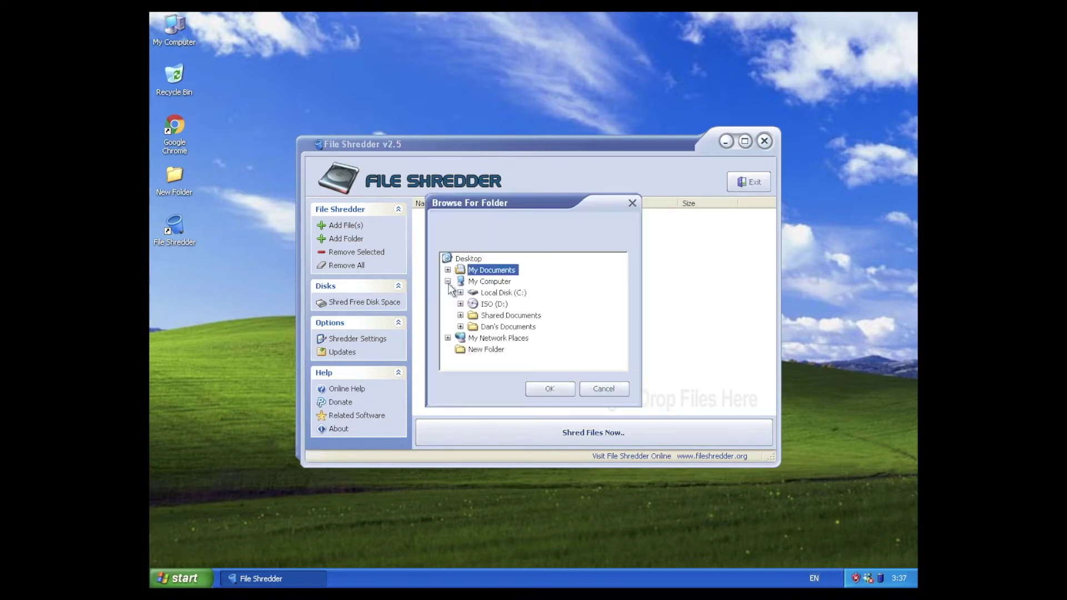
pyautogui.click(461, 292)
pyautogui.doubleClick(517, 304)
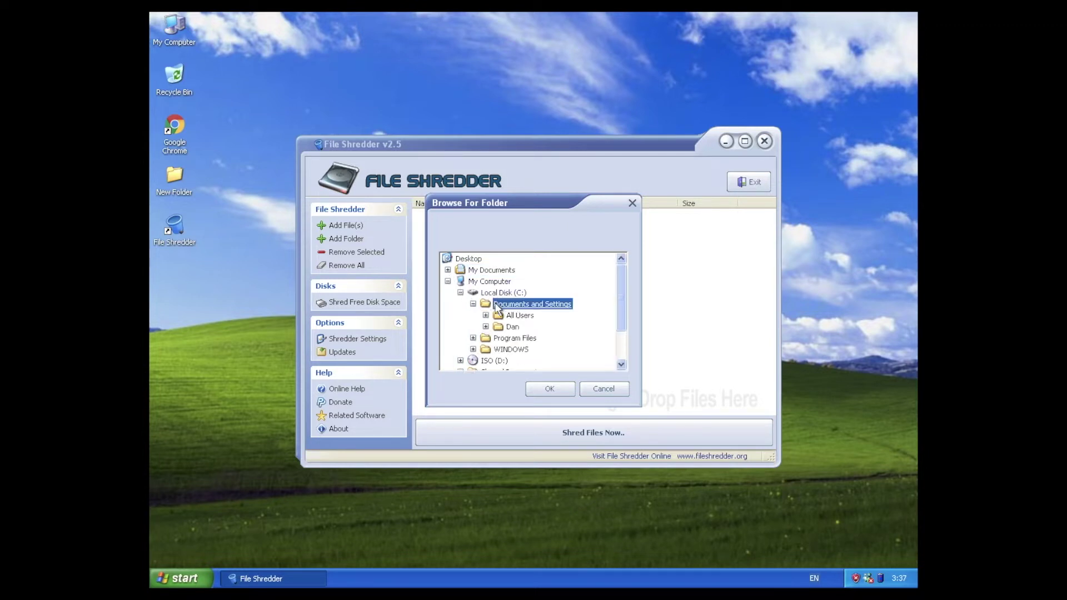
pyautogui.click(542, 389)
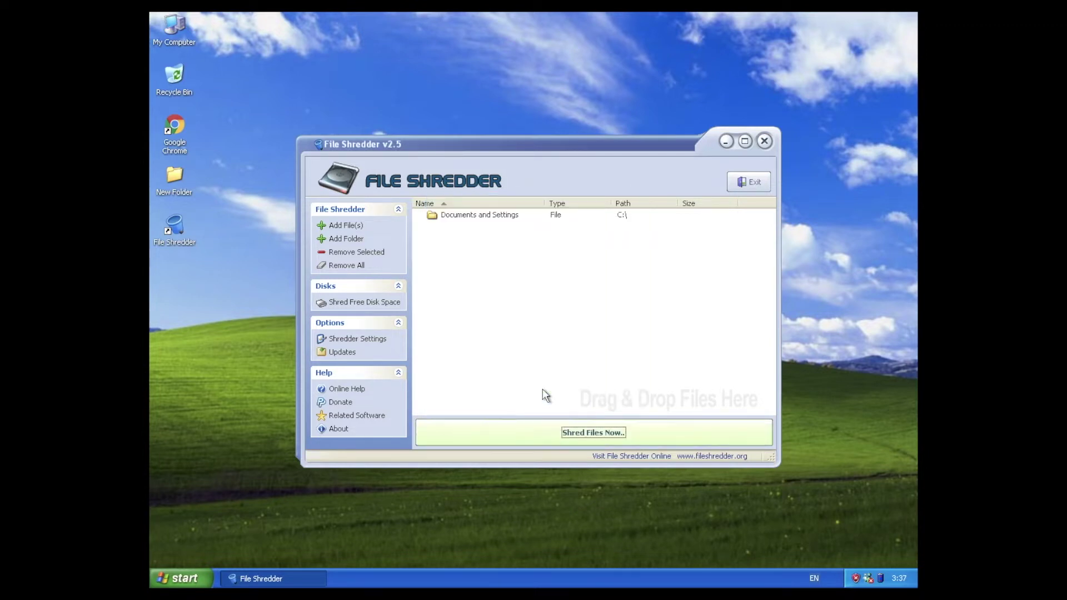
# - Add the Program Files folder from Local Disk (C:) to the shred list
pyautogui.click(345, 238)
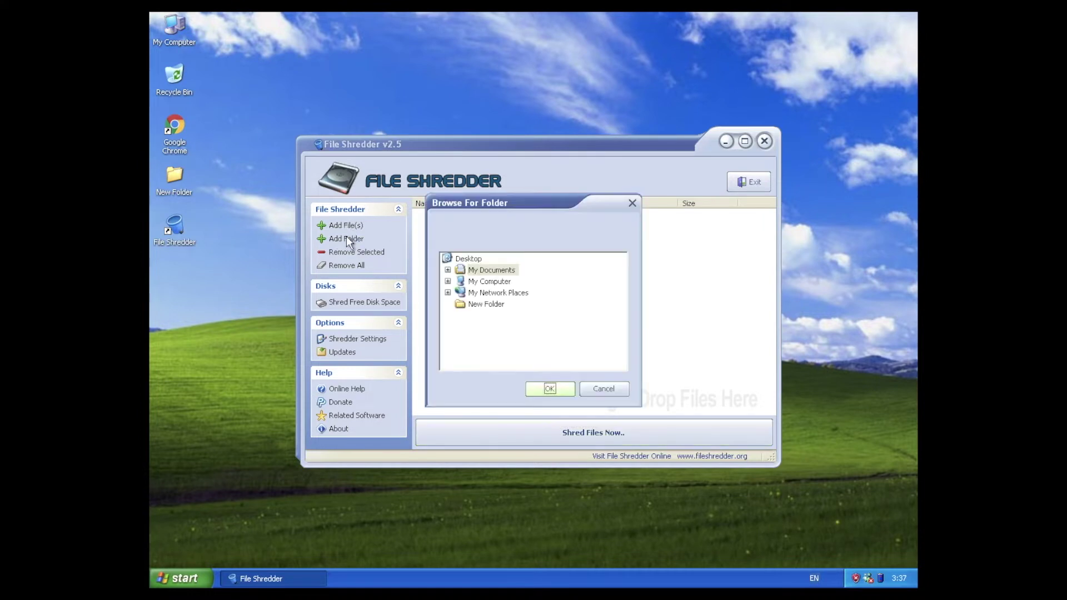
pyautogui.click(448, 282)
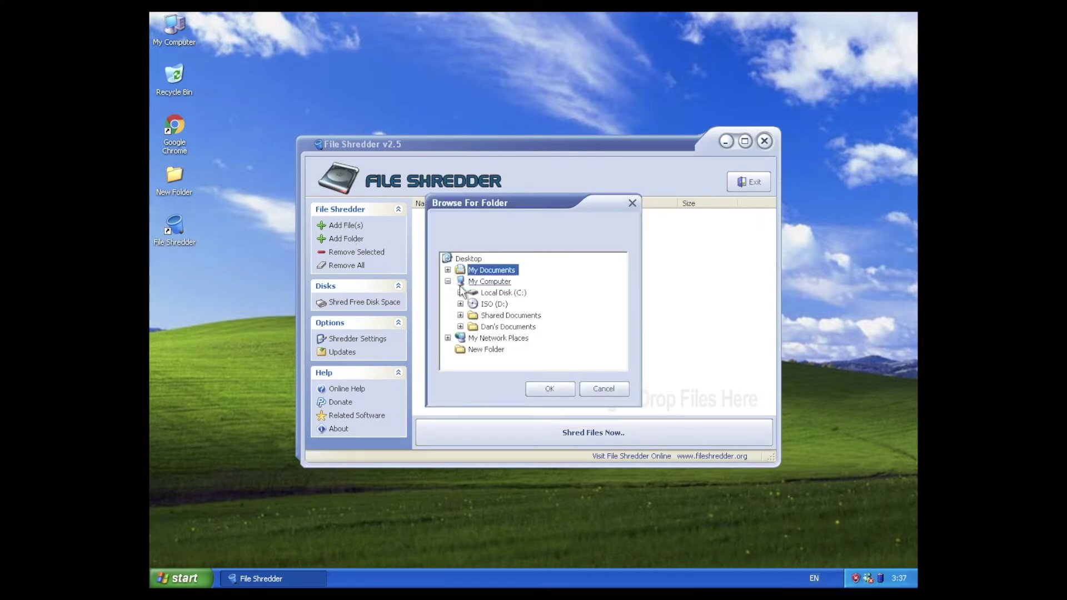
pyautogui.click(460, 292)
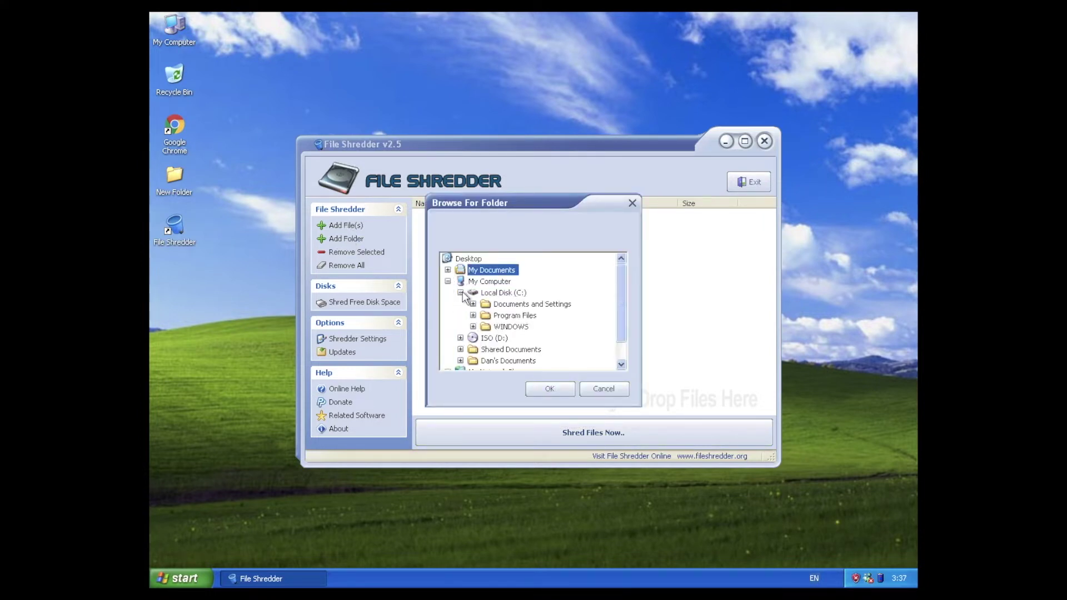
pyautogui.click(496, 317)
pyautogui.click(551, 388)
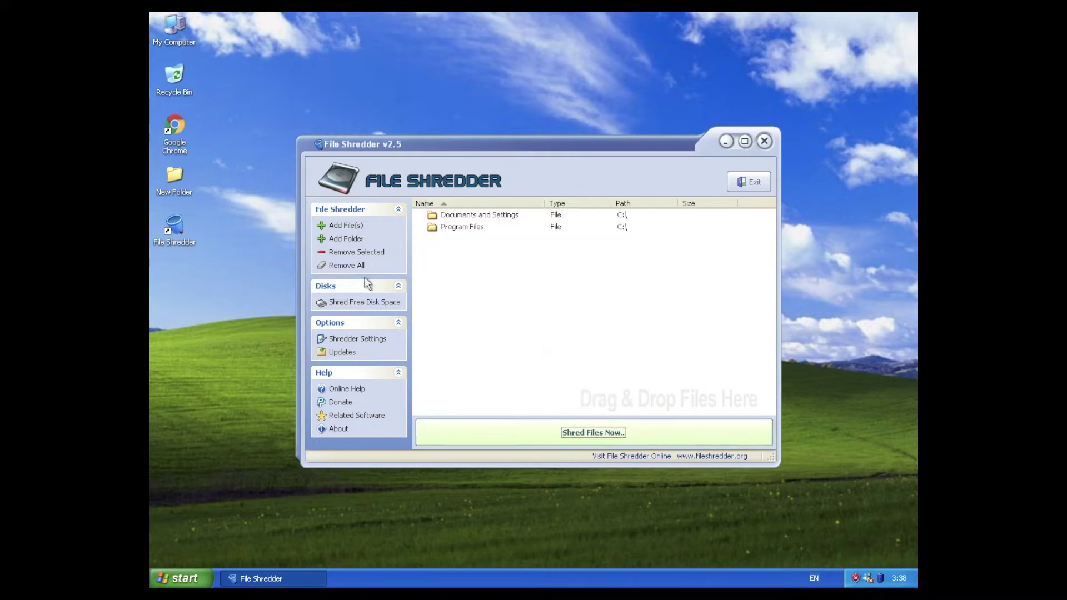
# - Add the WINDOWS folder from Local Disk (C:) to the shred list and start shredding all listed folders
pyautogui.click(343, 239)
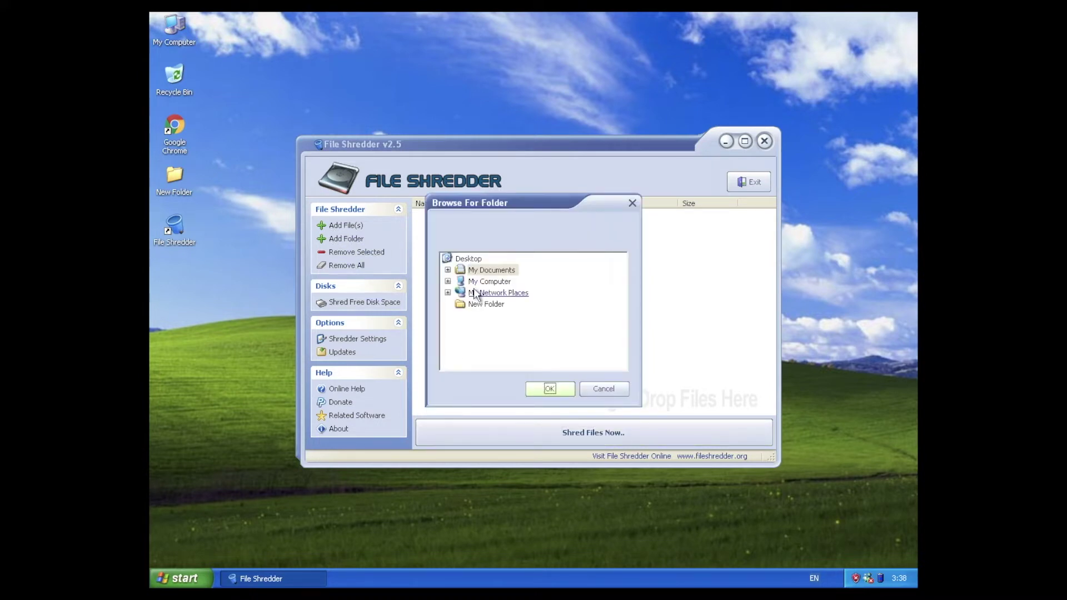
pyautogui.click(448, 282)
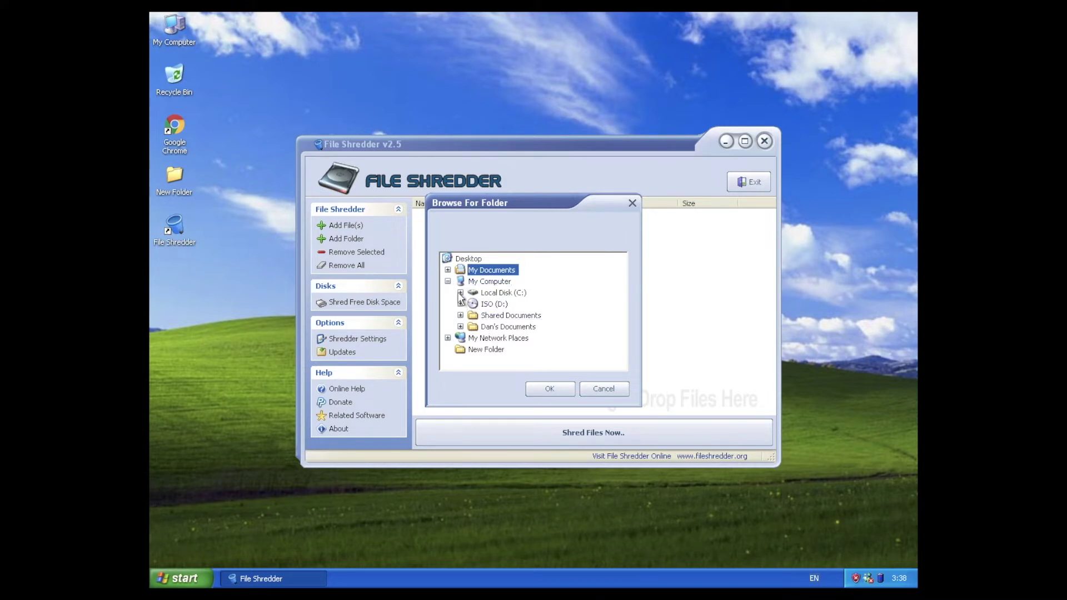
pyautogui.click(460, 293)
pyautogui.doubleClick(507, 327)
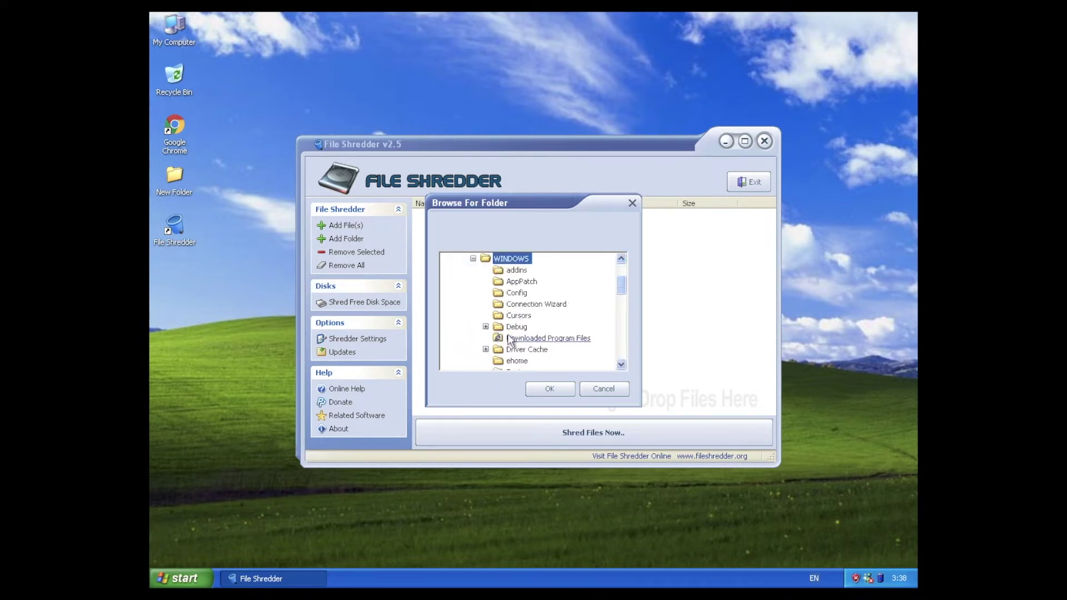
pyautogui.click(549, 388)
pyautogui.click(595, 425)
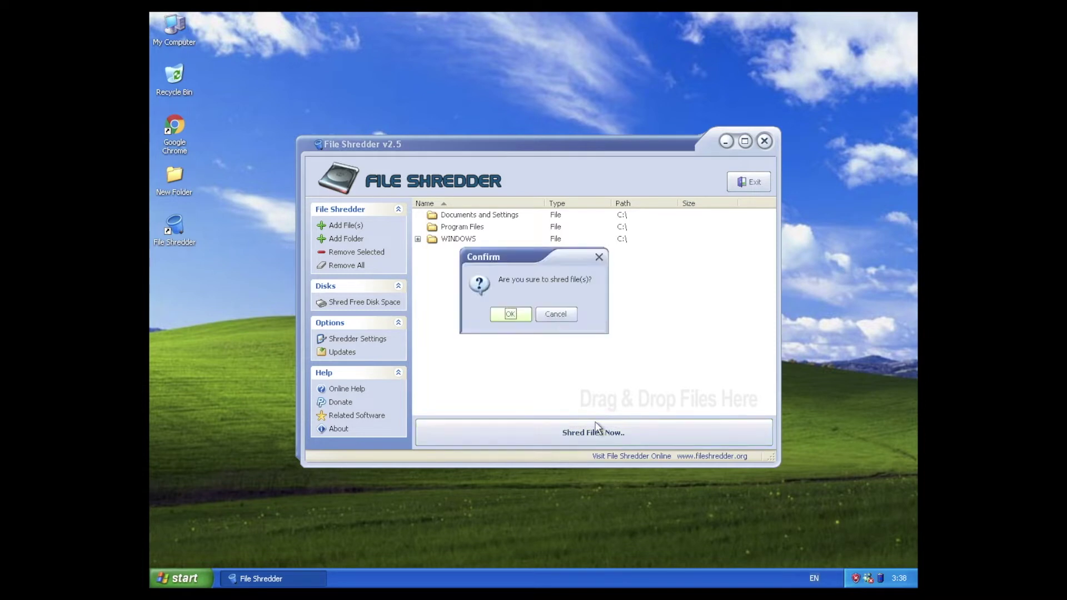
pyautogui.click(511, 315)
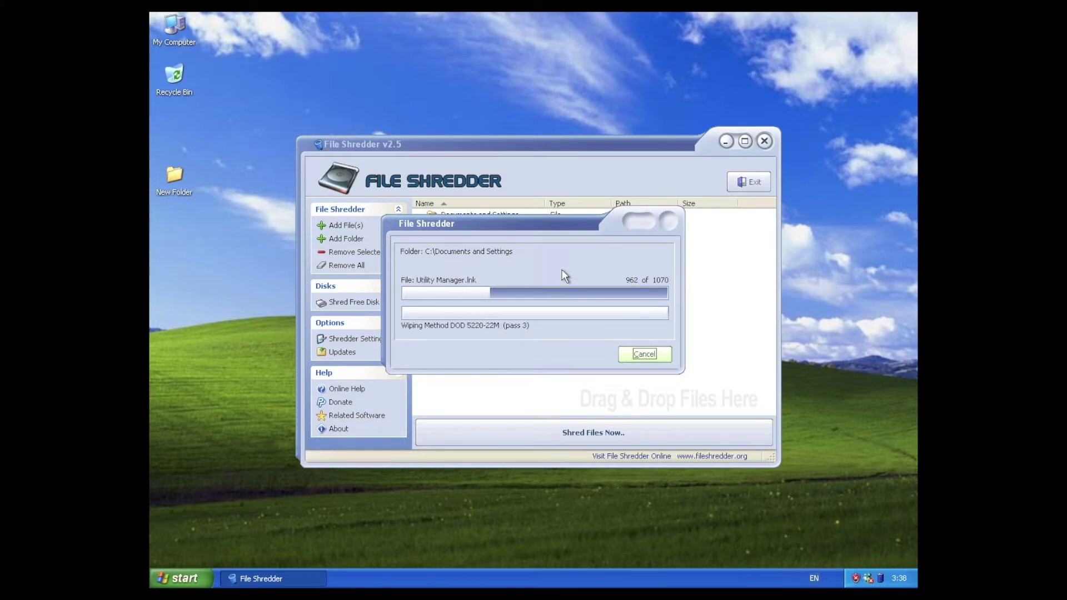
# - Check the contents of New Folder on the desktop while shredding runs, then close its window
pyautogui.click(166, 192)
pyautogui.doubleClick(165, 193)
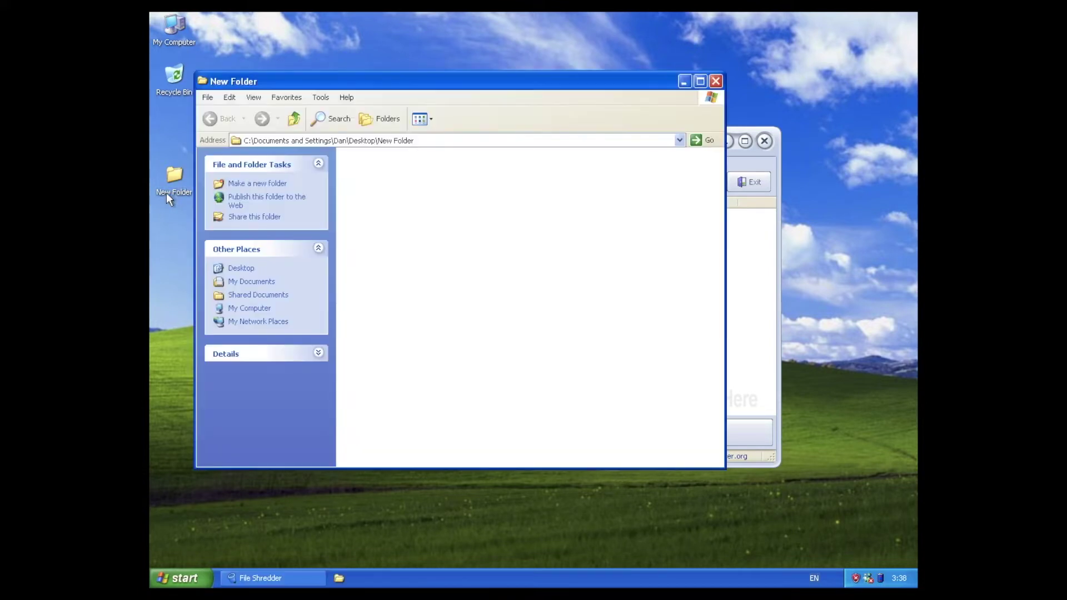
pyautogui.click(716, 81)
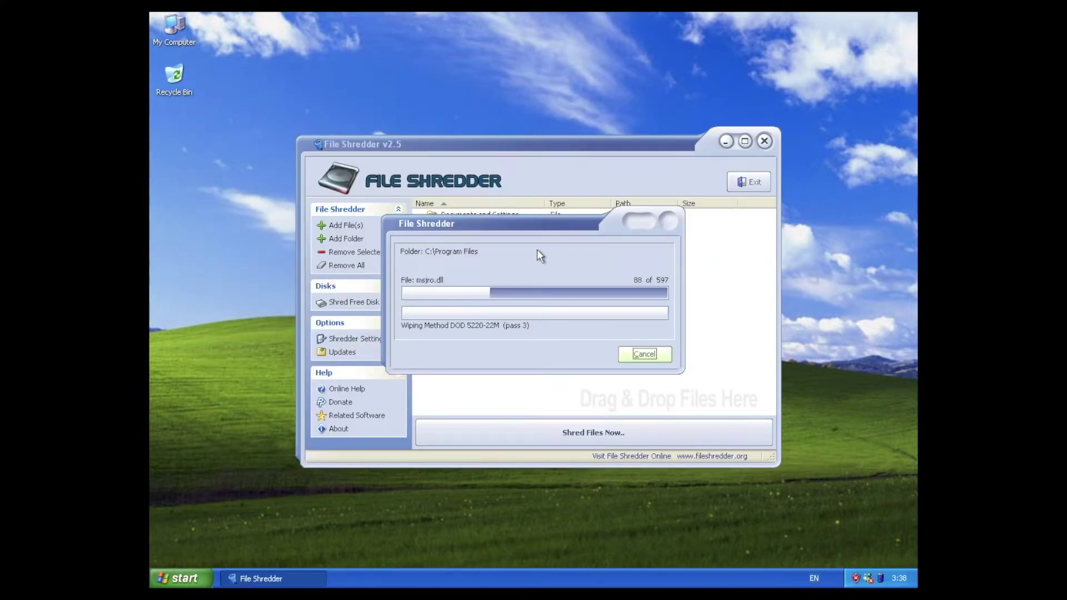
# - Bring up the pending Windows File Protection warning and dismiss it without restoring the original system files
pyautogui.click(179, 581)
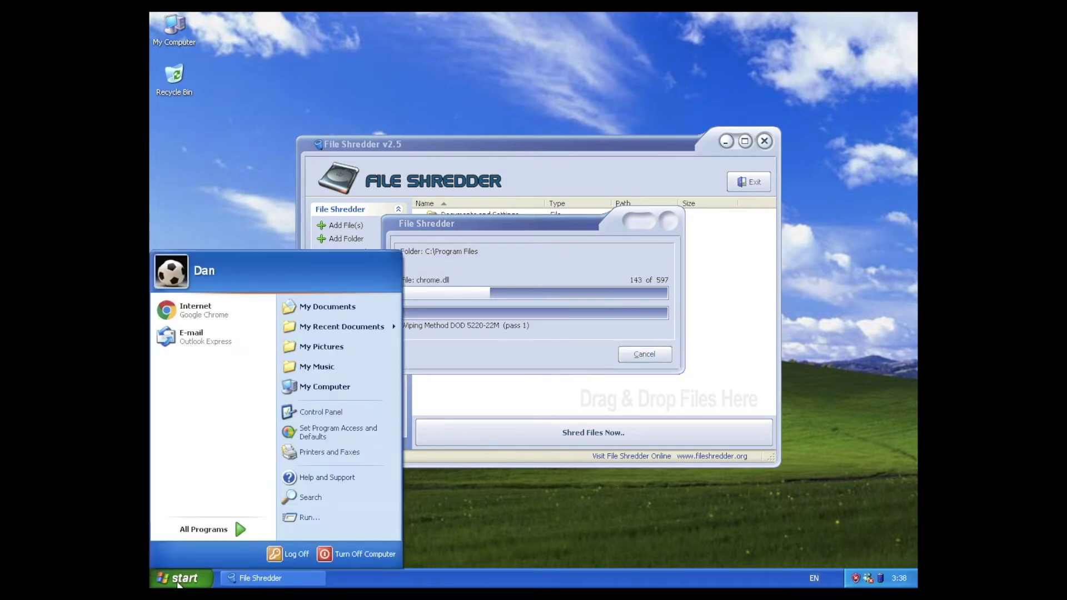
pyautogui.click(179, 582)
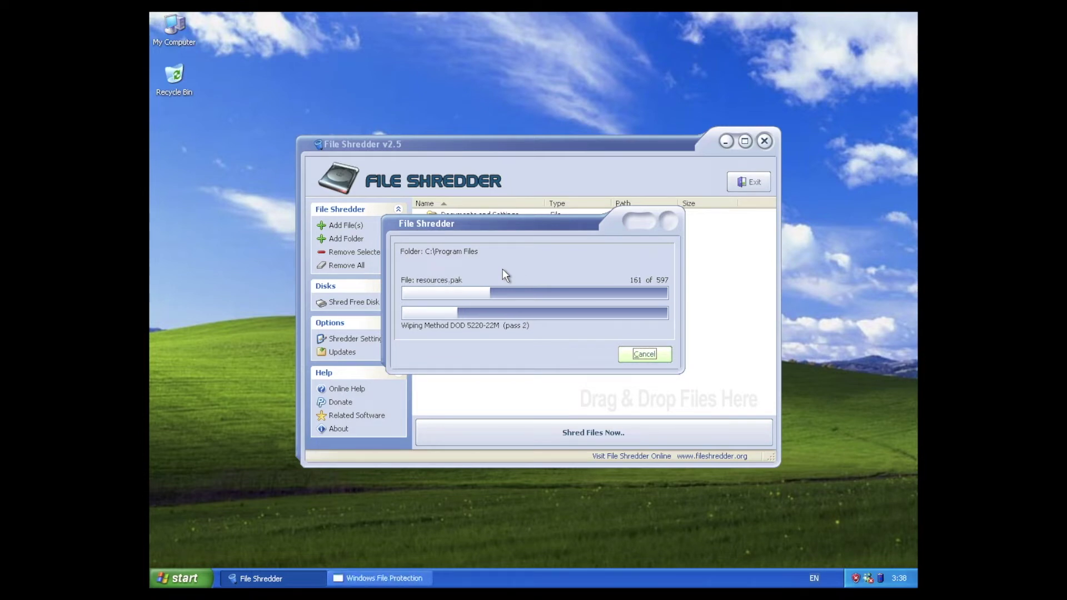
pyautogui.click(421, 581)
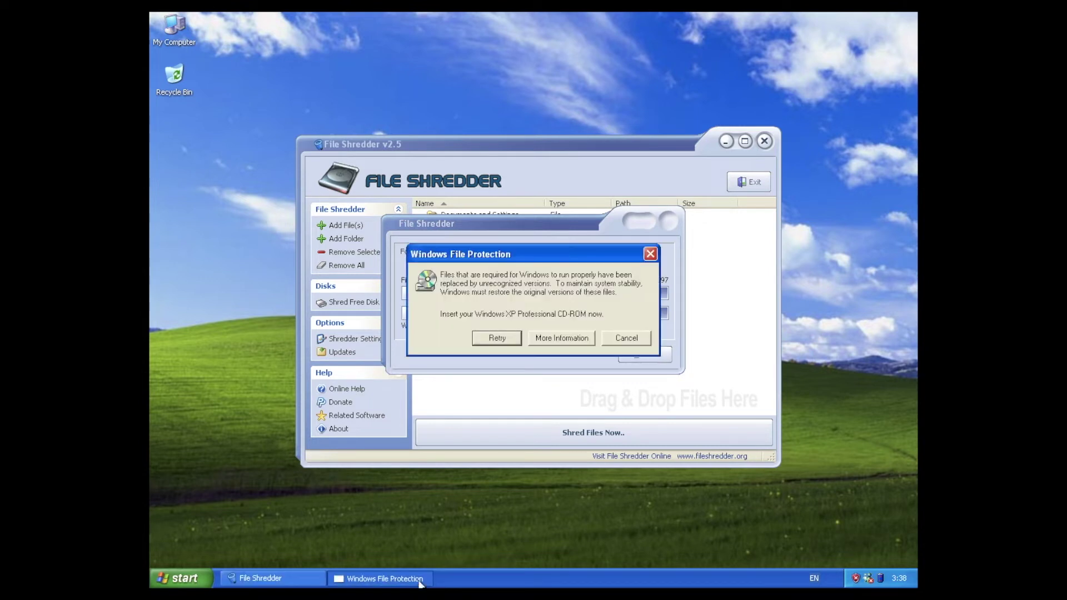
pyautogui.click(636, 335)
pyautogui.click(519, 333)
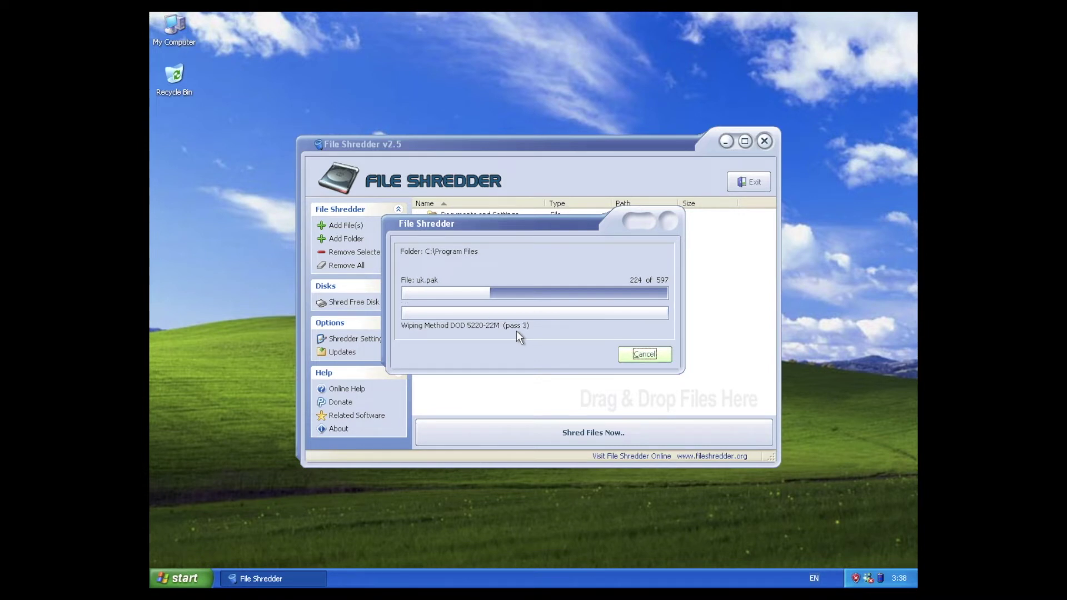
# - View the current account's settings in User Accounts while shredding runs, and close the window
pyautogui.click(184, 578)
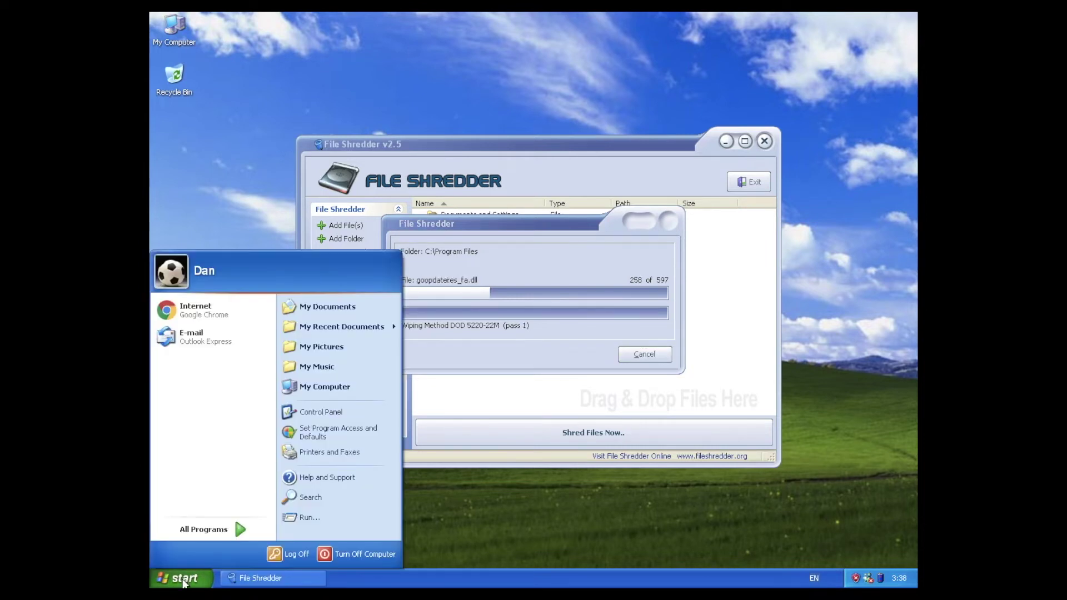
pyautogui.click(172, 283)
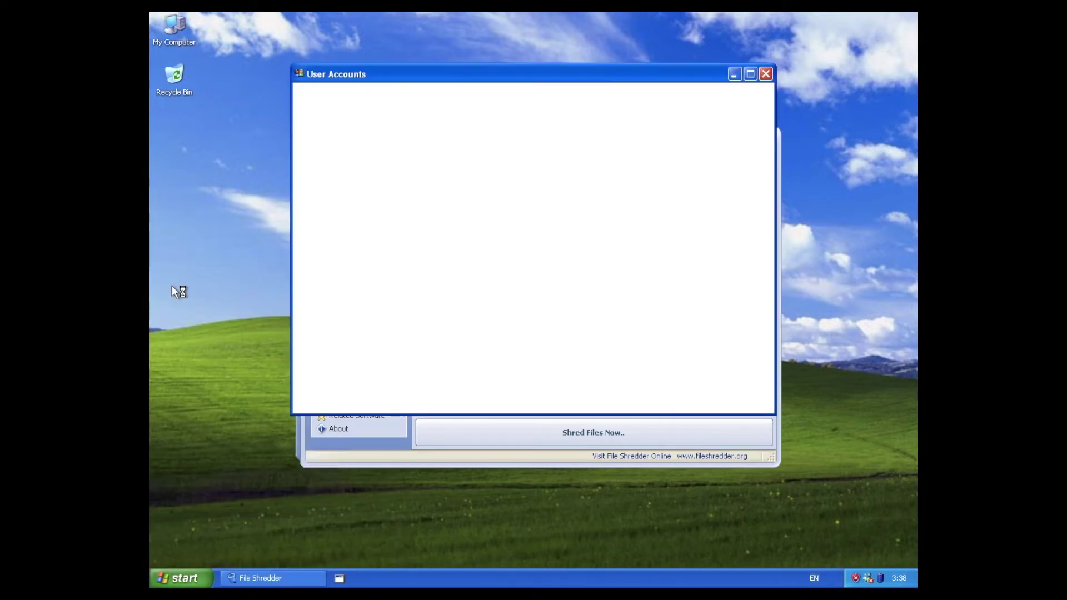
pyautogui.click(329, 95)
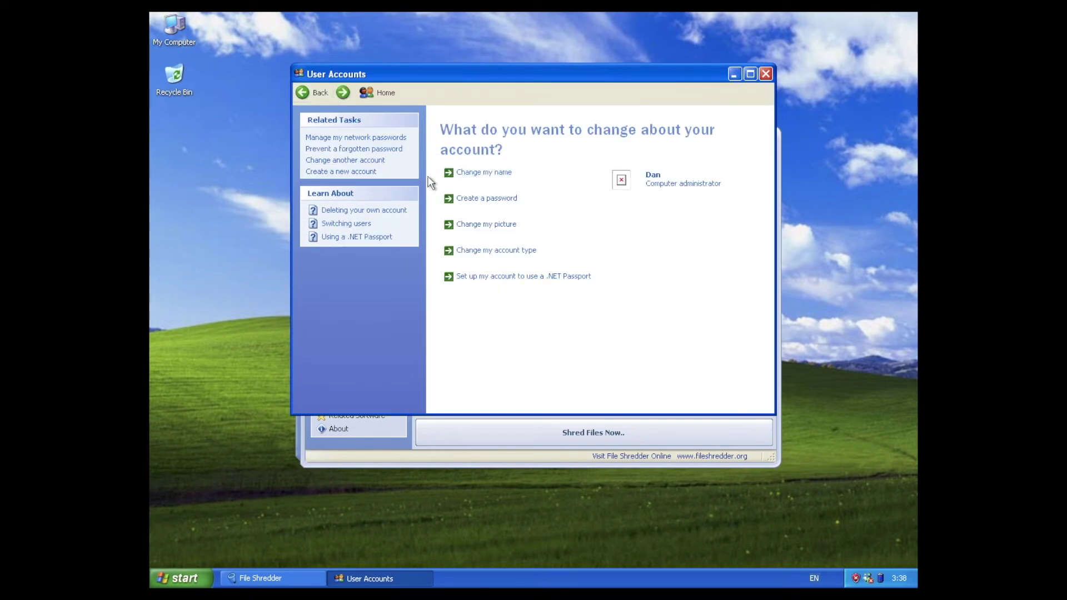
pyautogui.click(766, 73)
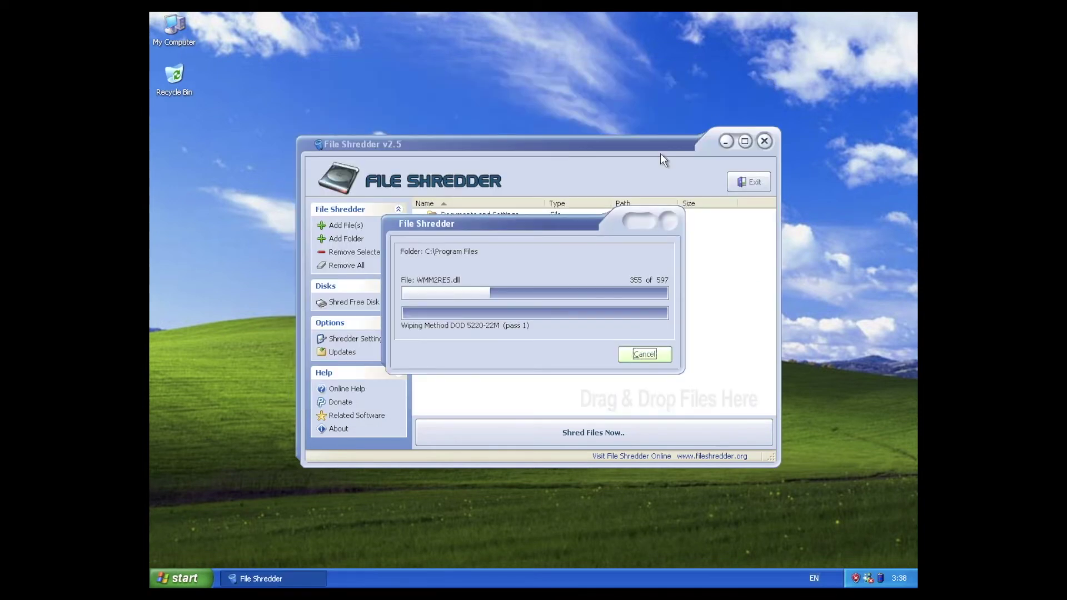
# - Try to launch the Internet program, remove its unavailable entry from the Start menu, and cancel the file restoration warning
pyautogui.click(188, 578)
pyautogui.click(226, 309)
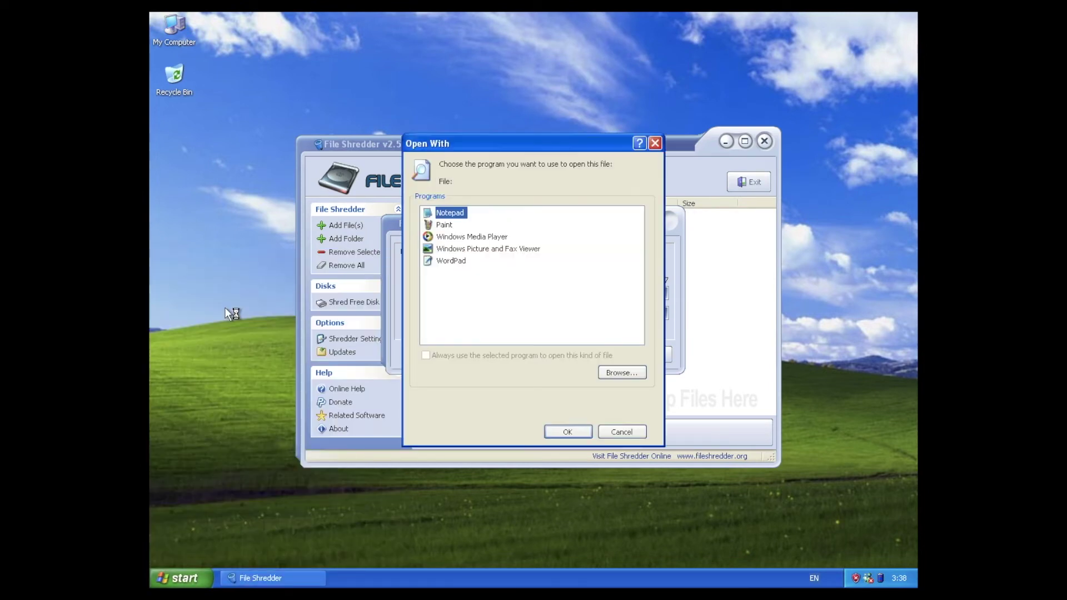
pyautogui.click(653, 146)
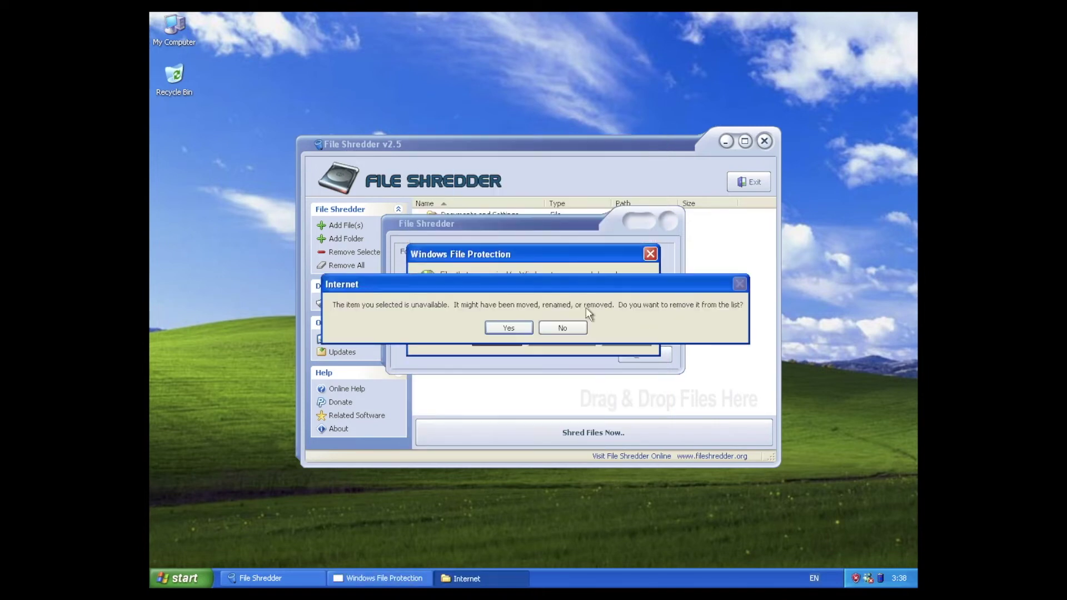
pyautogui.click(509, 328)
pyautogui.click(605, 344)
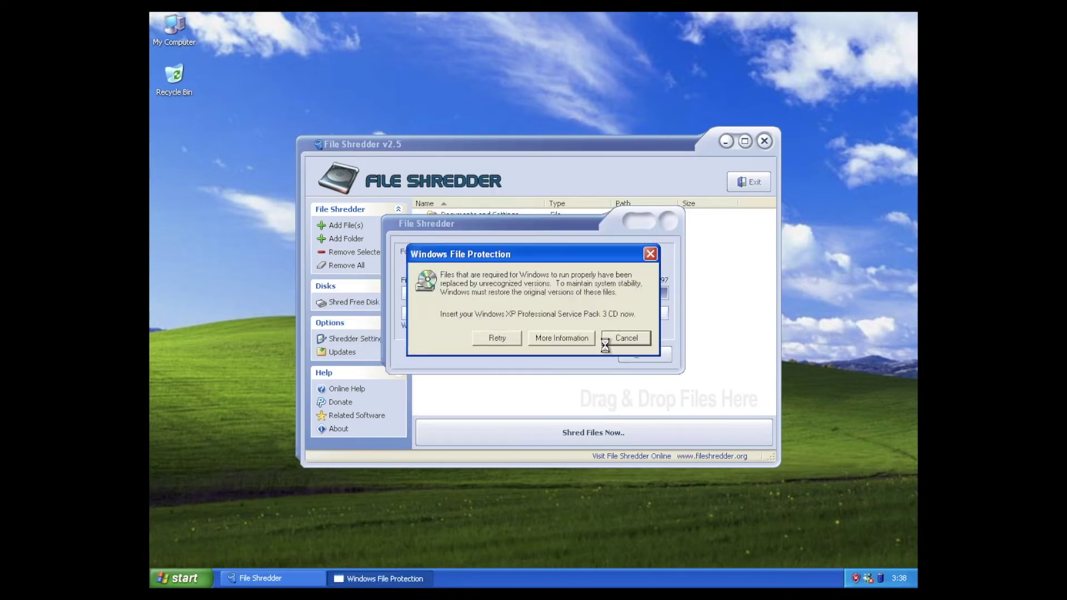
pyautogui.click(604, 344)
pyautogui.click(517, 332)
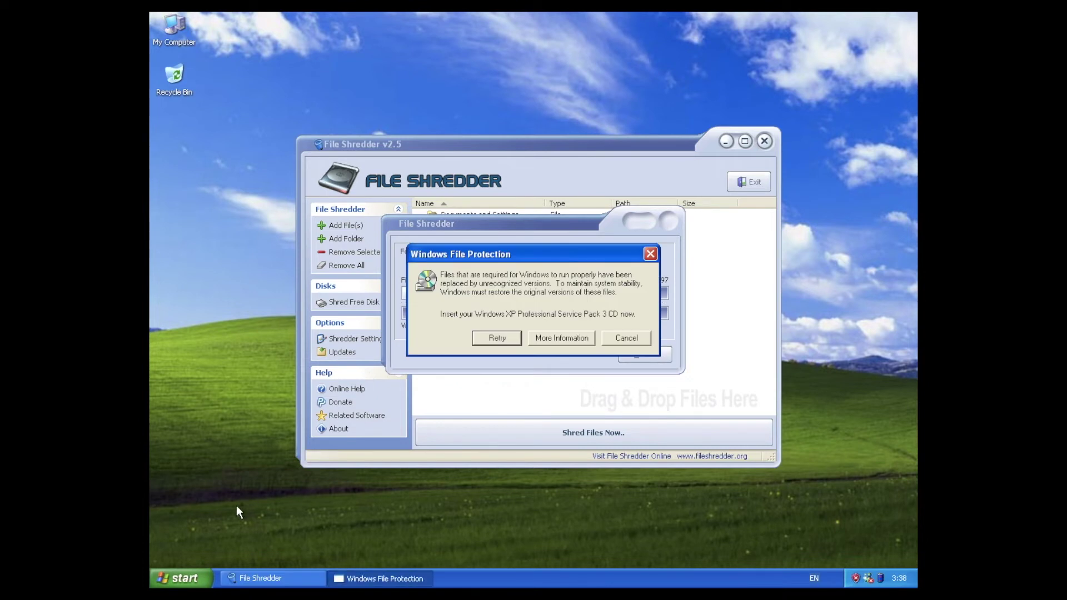
# - Try to launch the Outlook Express e-mail program and cancel choosing another program to open it
pyautogui.click(181, 578)
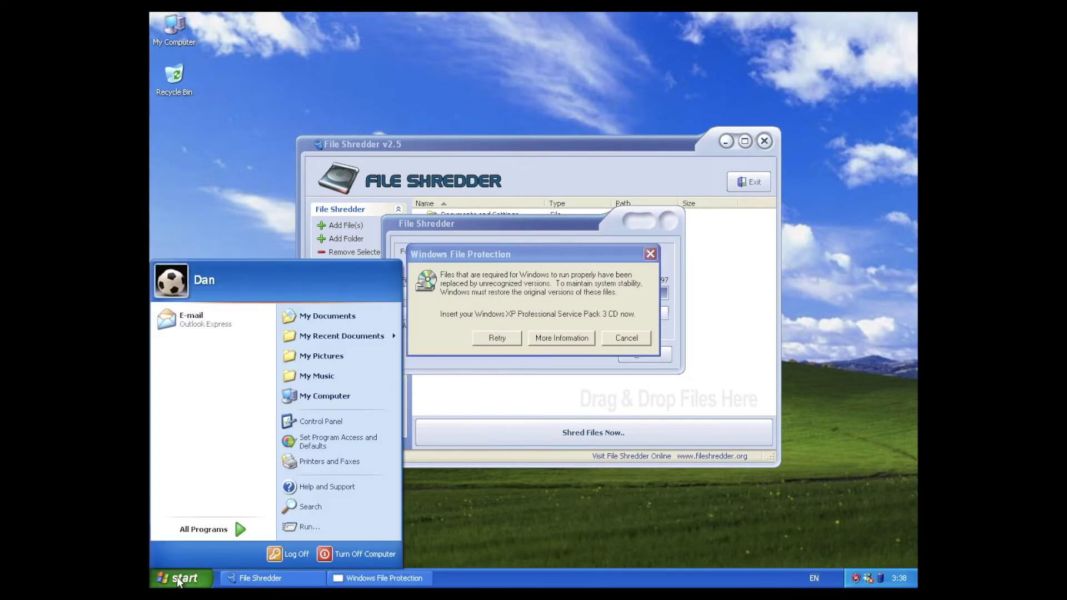
pyautogui.click(202, 323)
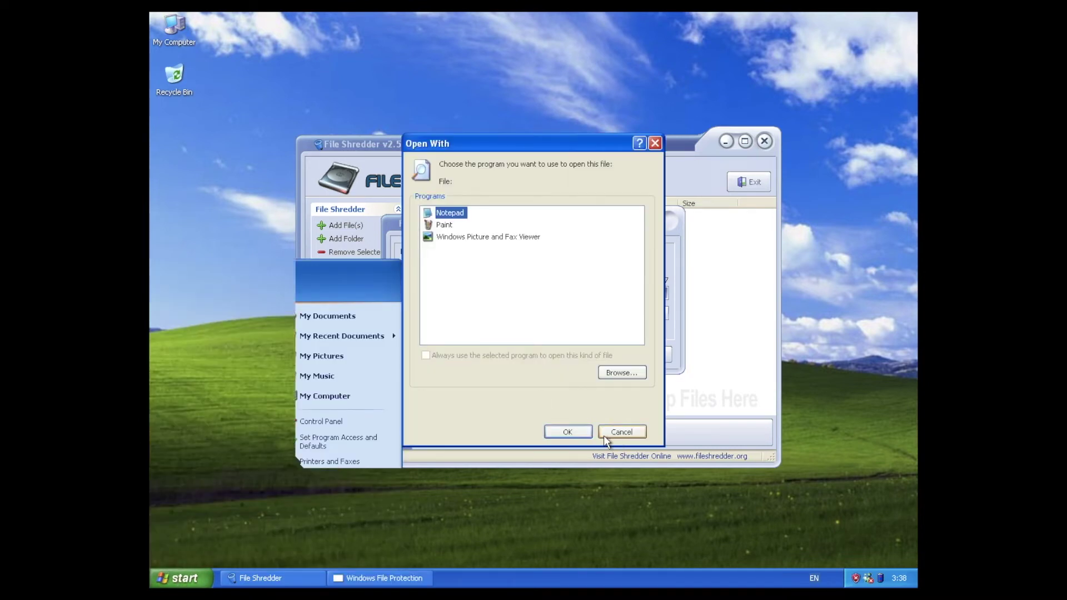
pyautogui.click(605, 433)
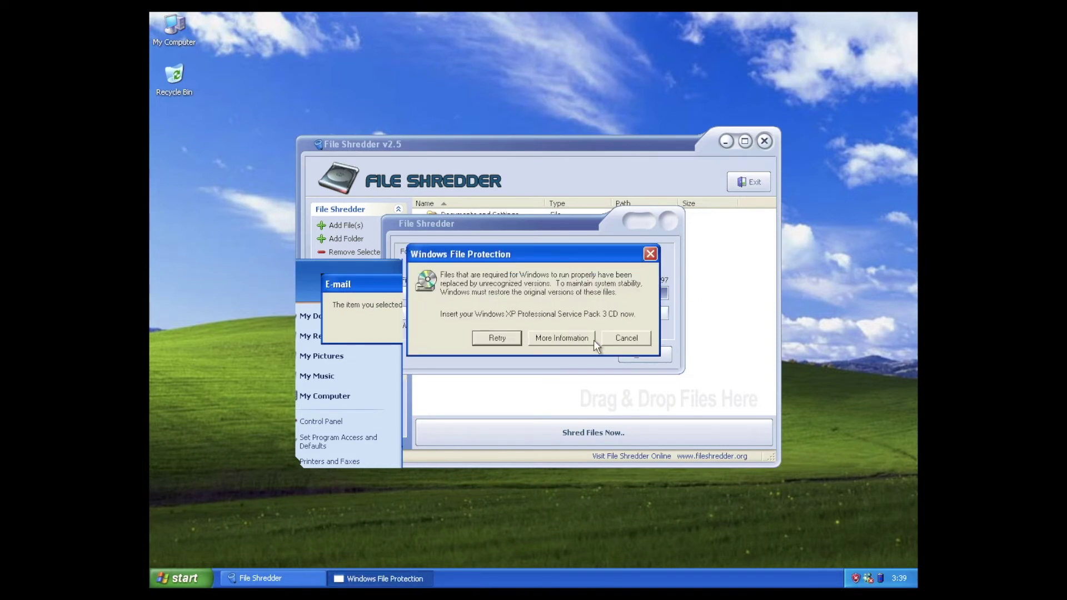
# - Dismiss the Windows File Protection warning without restoring files, and move its next occurrence out of the way of the shredding progress
pyautogui.click(616, 341)
pyautogui.click(507, 335)
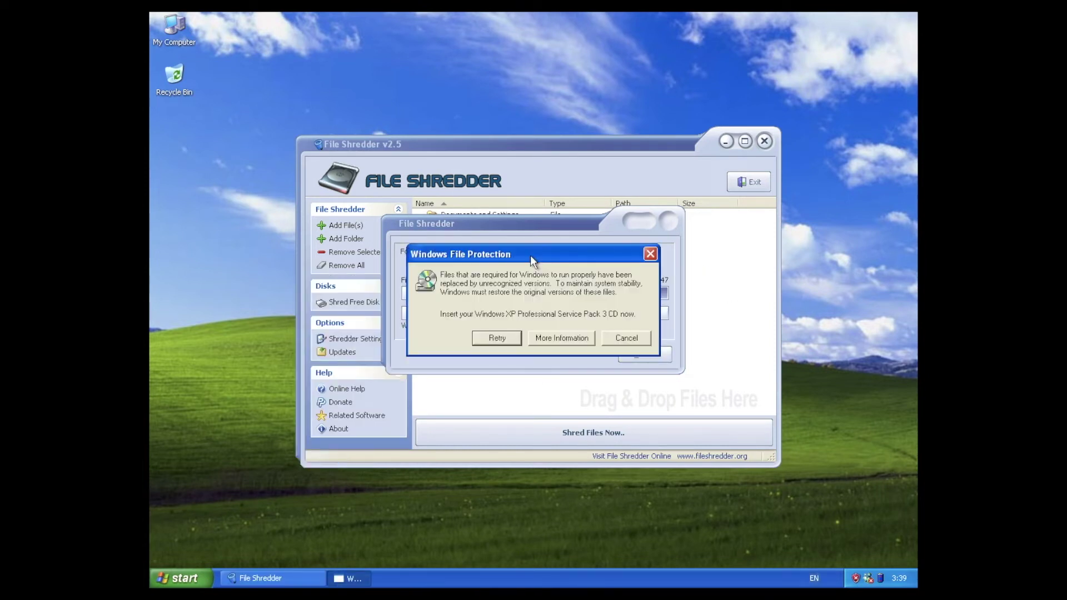
pyautogui.moveTo(550, 255); pyautogui.dragTo(566, 570)
pyautogui.click(569, 307)
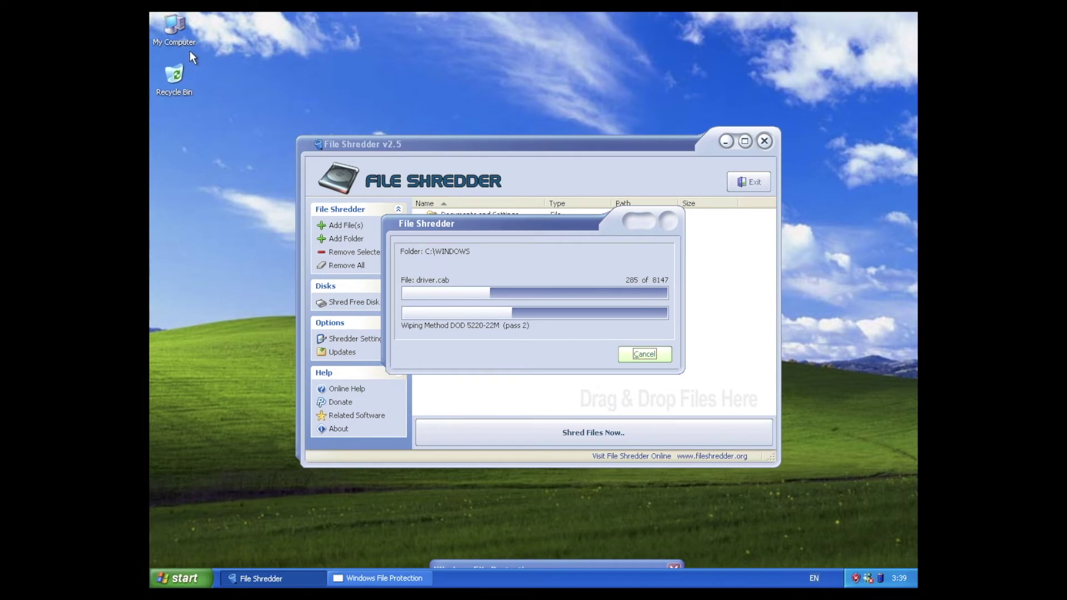
# - Check which folders remain on Local Disk (C:) in My Computer, and close the window
pyautogui.click(190, 35)
pyautogui.doubleClick(173, 30)
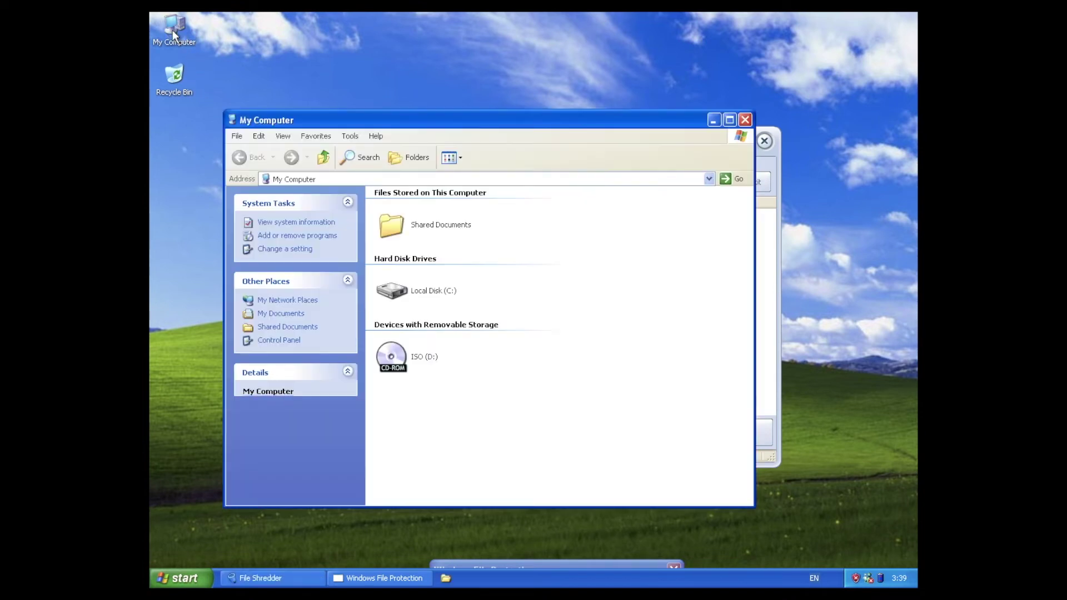
pyautogui.doubleClick(399, 295)
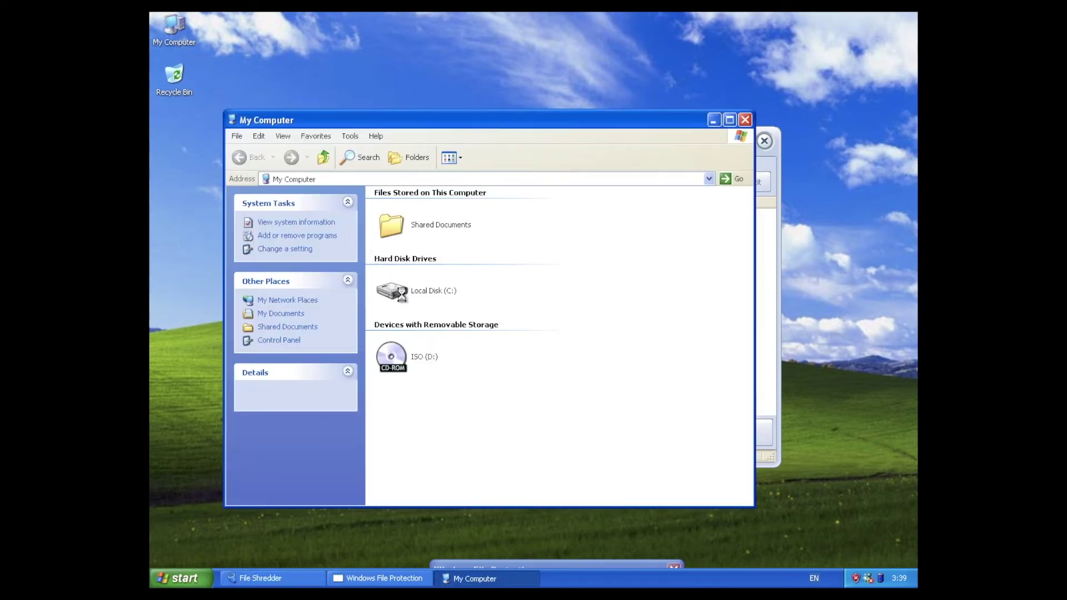
pyautogui.click(397, 243)
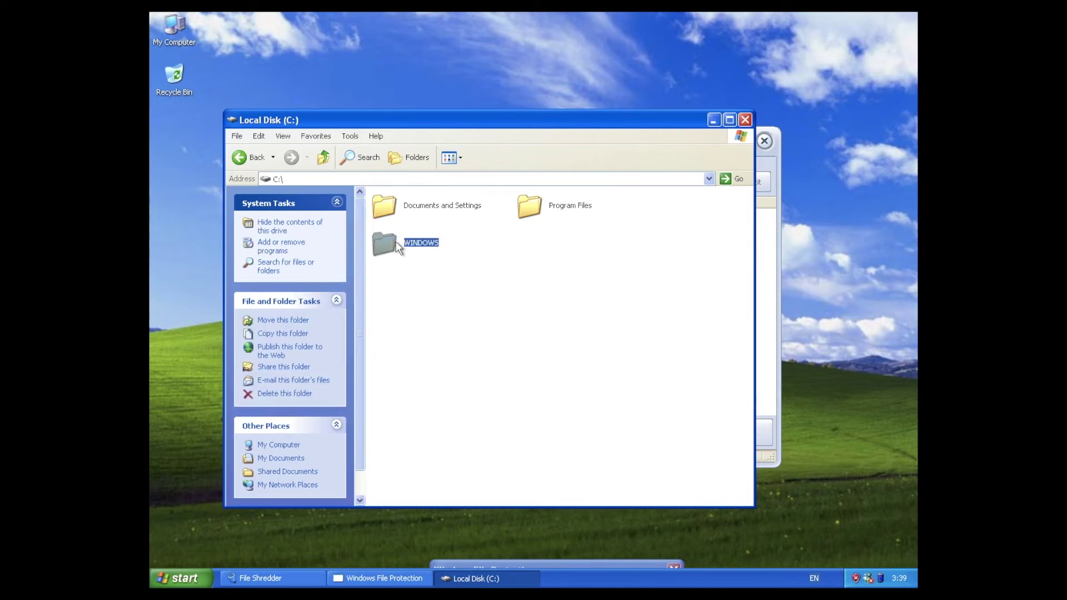
pyautogui.click(256, 157)
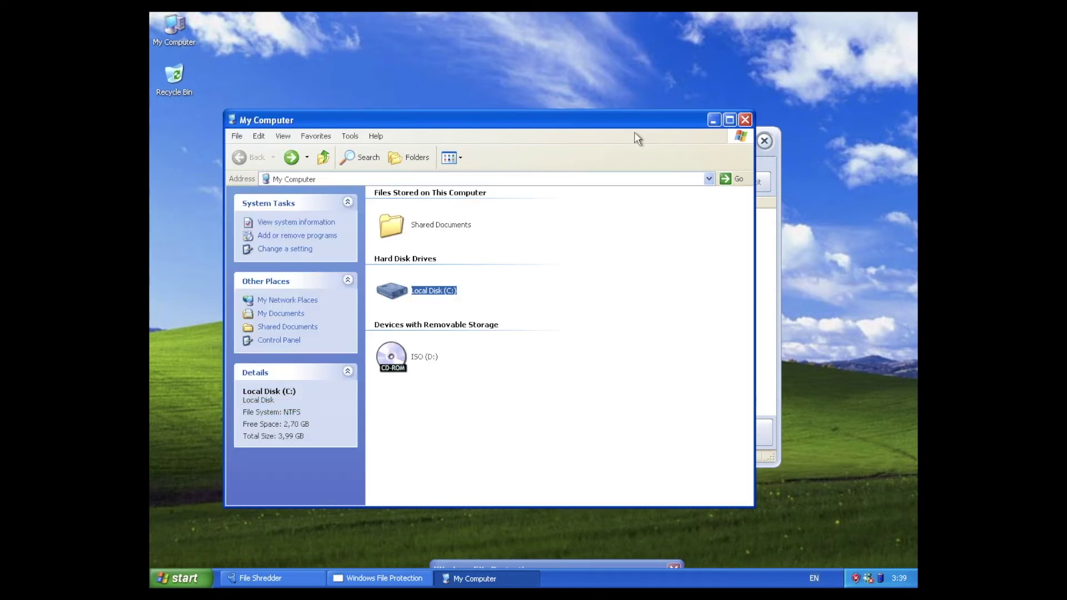
pyautogui.click(748, 119)
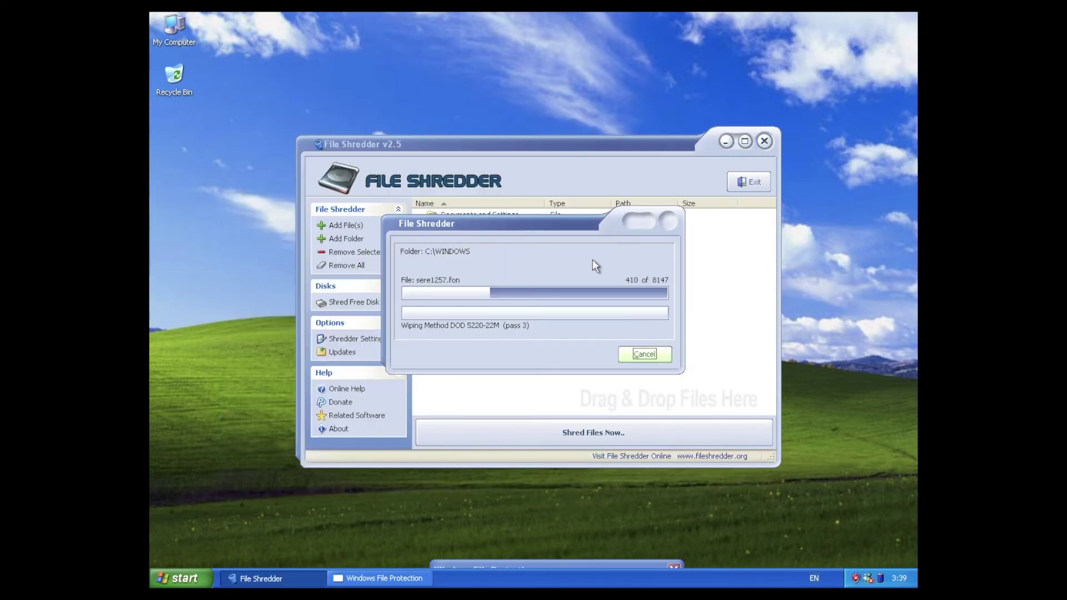
# - Check the installed programs list, try to open My Documents, and read and dismiss the resulting error
pyautogui.click(189, 578)
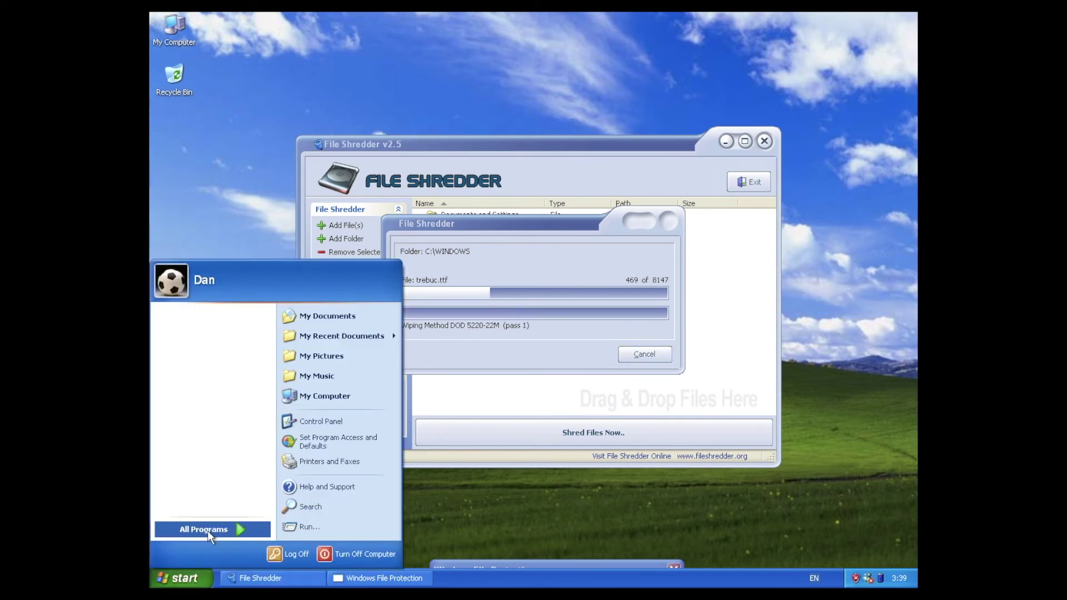
pyautogui.moveTo(219, 534)
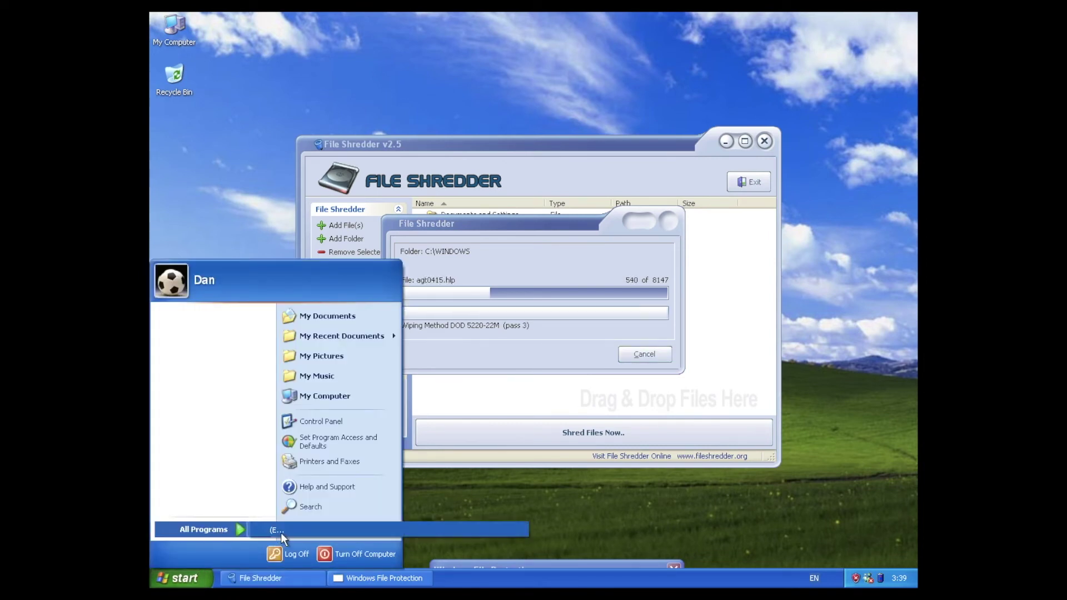
pyautogui.click(327, 318)
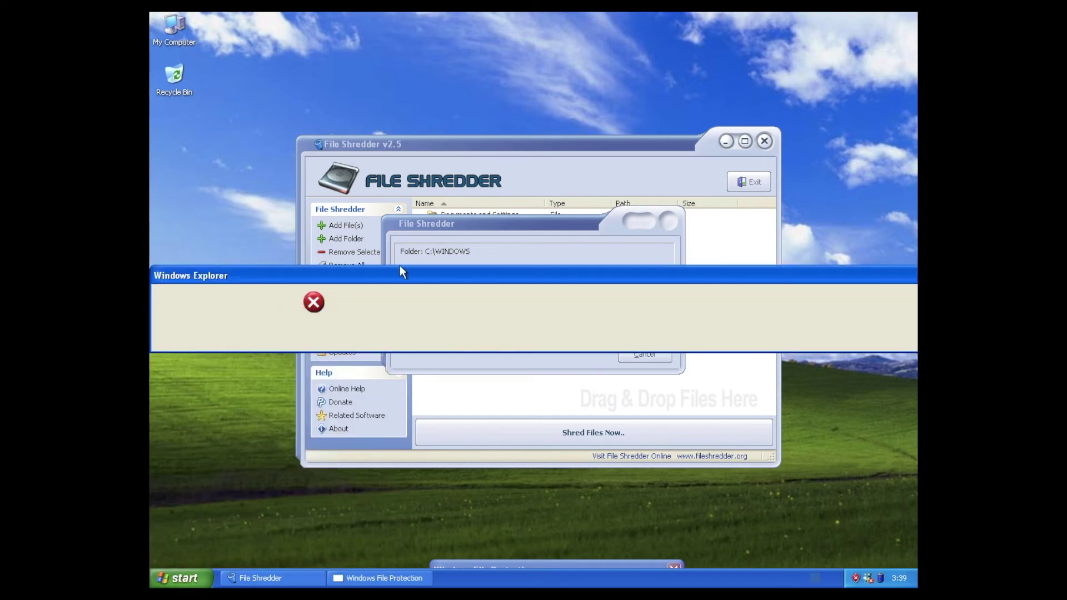
pyautogui.moveTo(401, 267); pyautogui.dragTo(150, 264)
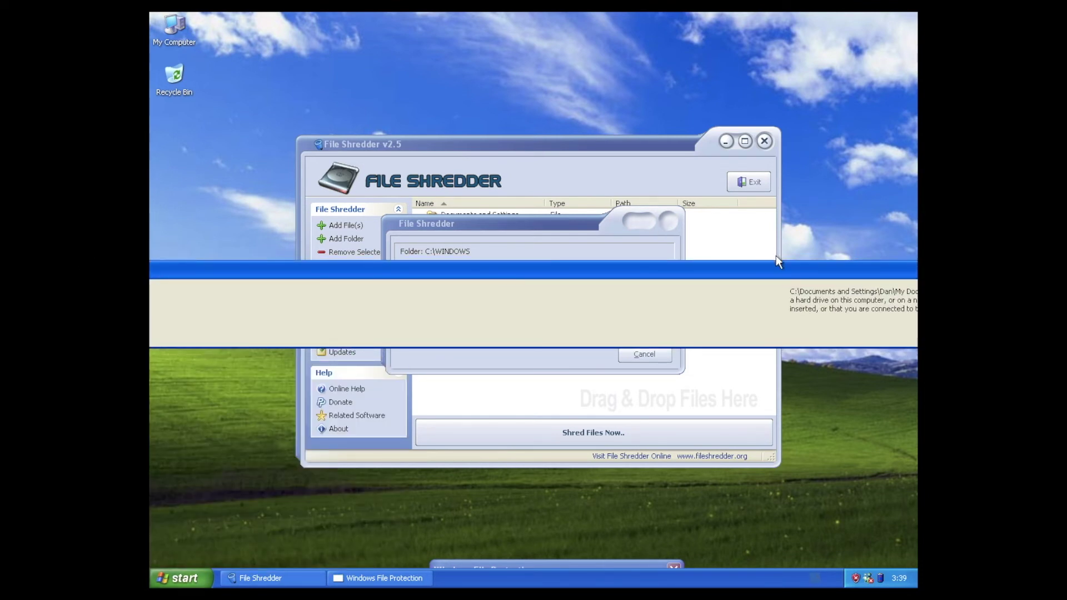
pyautogui.moveTo(776, 269); pyautogui.dragTo(62, 433)
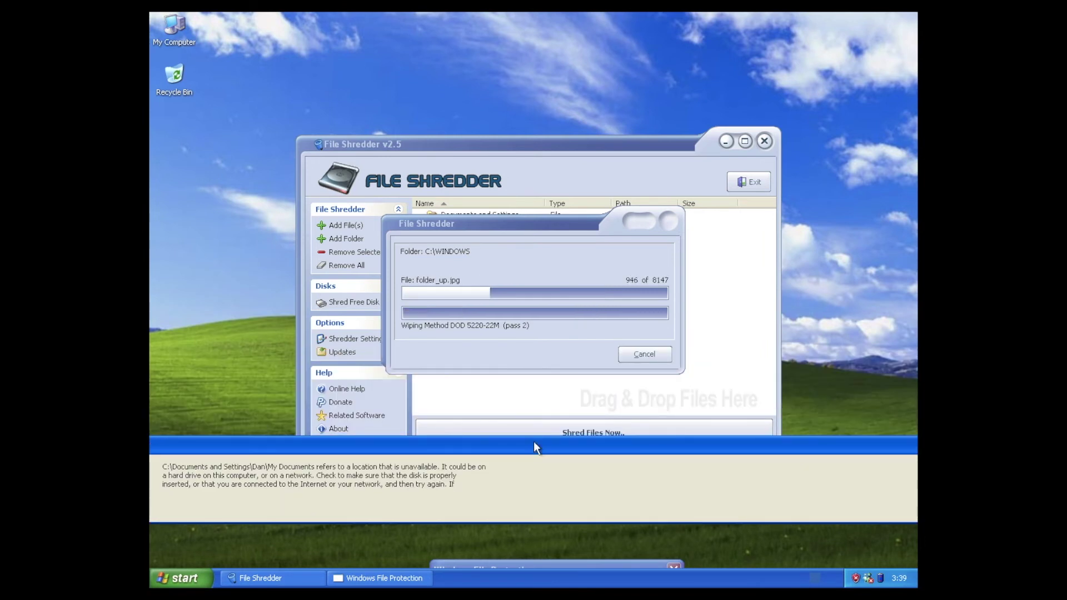
pyautogui.press('Return')
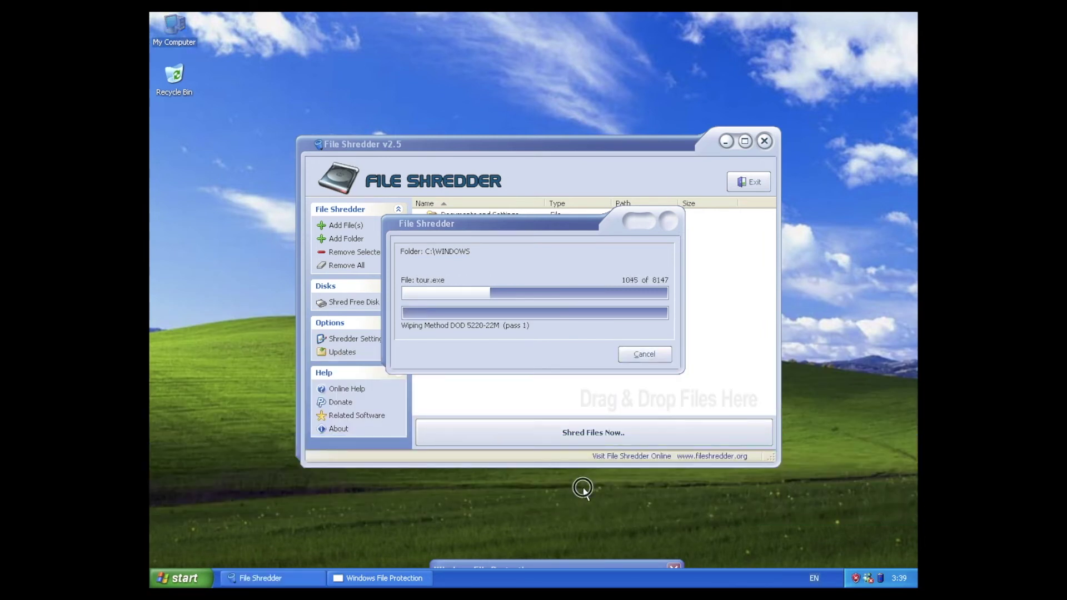
# - Try to open the properties of the desktop and of the taskbar while shredding continues
pyautogui.rightClick(583, 490)
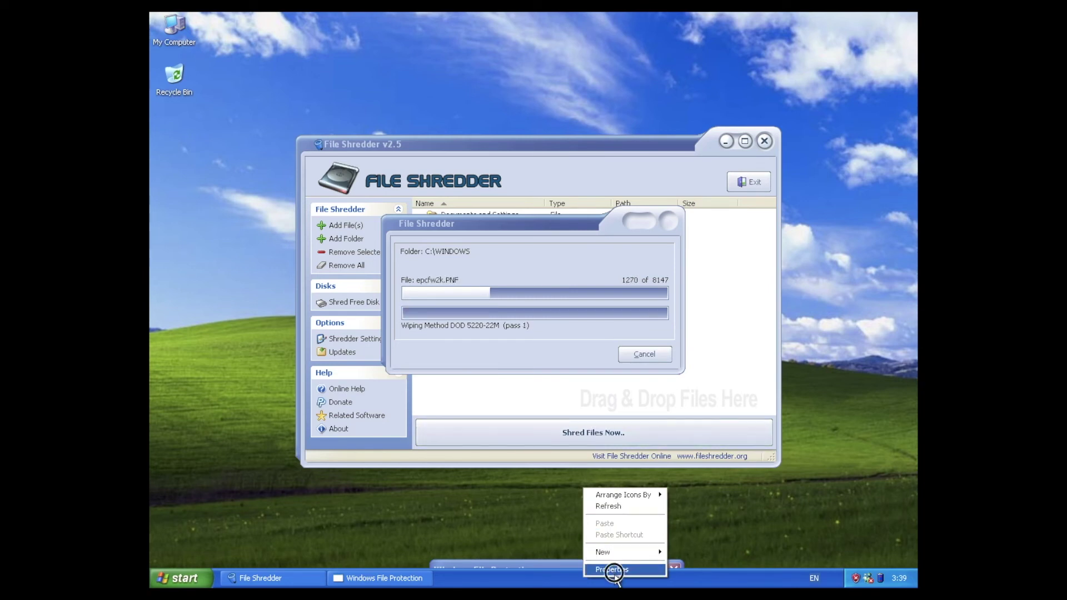
pyautogui.click(615, 570)
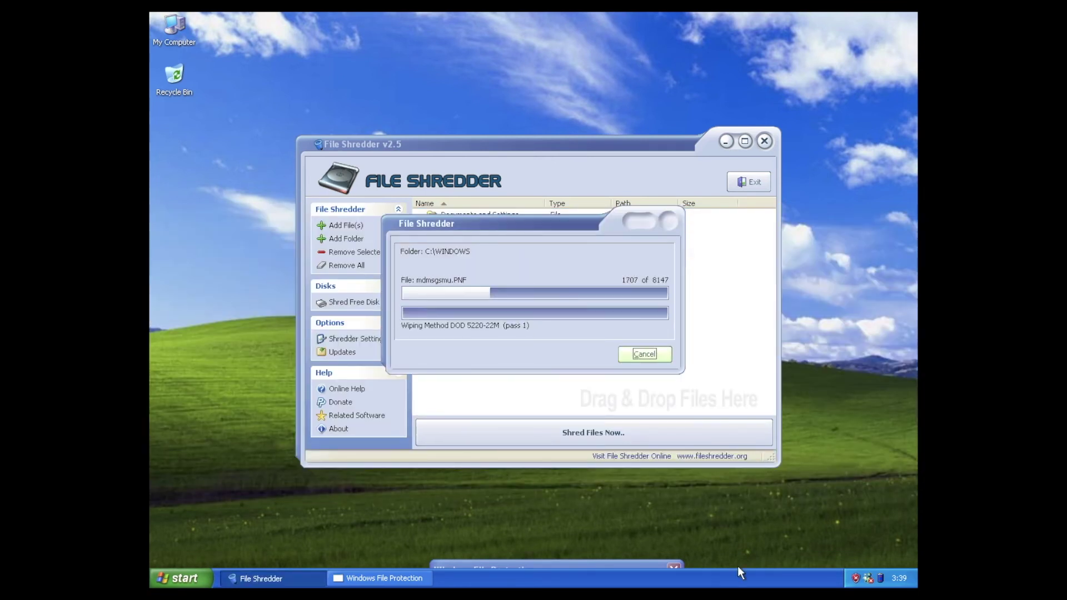
pyautogui.rightClick(745, 580)
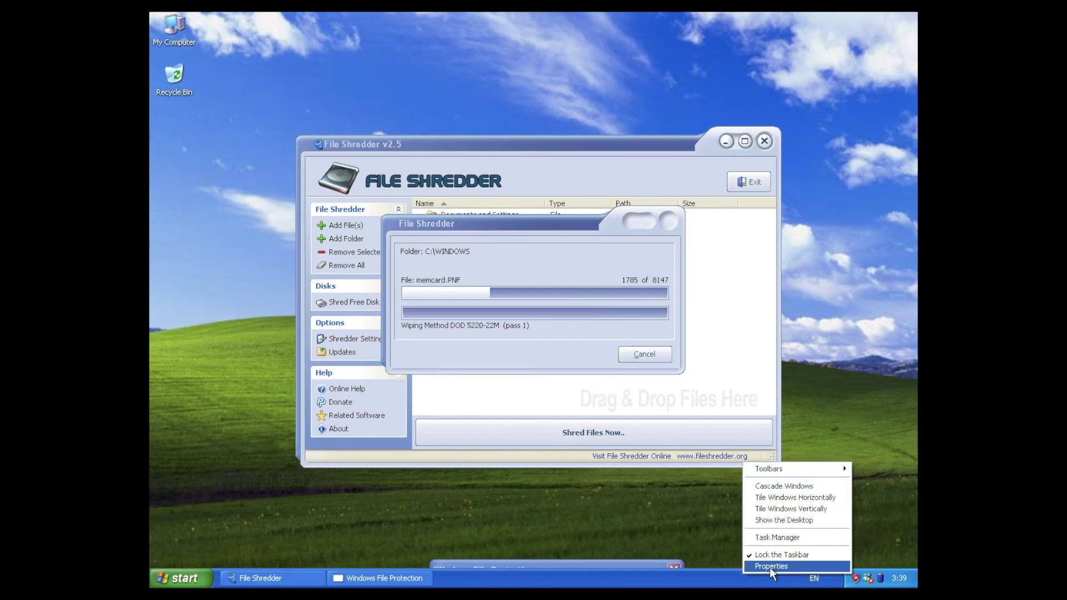
pyautogui.click(771, 567)
pyautogui.moveTo(717, 269)
pyautogui.mouseDown()
pyautogui.moveTo(503, 298)
pyautogui.moveTo(179, 293)
pyautogui.moveTo(150, 324)
pyautogui.moveTo(460, 346)
pyautogui.moveTo(369, 333)
pyautogui.moveTo(383, 355)
pyautogui.moveTo(470, 332)
pyautogui.moveTo(155, 313)
pyautogui.moveTo(561, 345)
pyautogui.moveTo(596, 325)
pyautogui.moveTo(458, 205)
pyautogui.moveTo(105, 196)
pyautogui.moveTo(129, 213)
pyautogui.mouseUp()
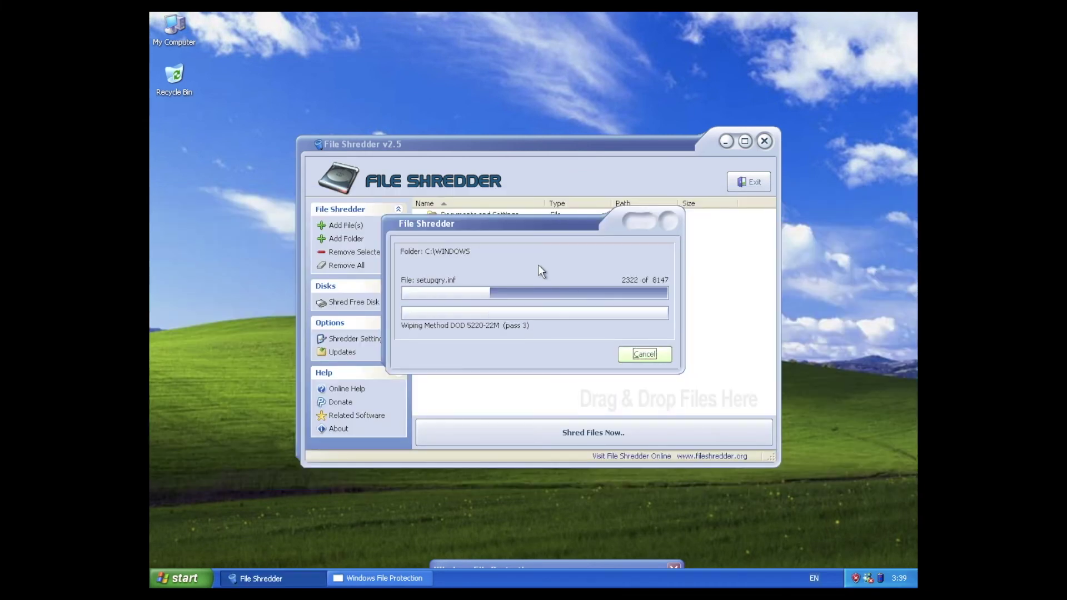
# - Open Task Manager, move its window to view the process list, and minimize it
pyautogui.rightClick(521, 580)
pyautogui.click(558, 542)
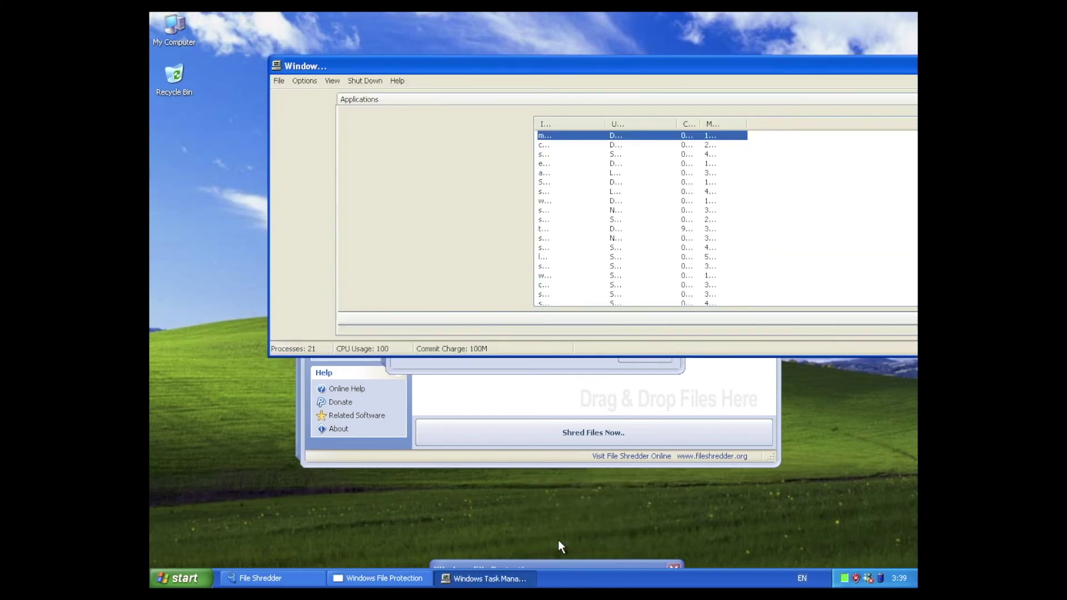
pyautogui.moveTo(636, 70); pyautogui.dragTo(512, 190)
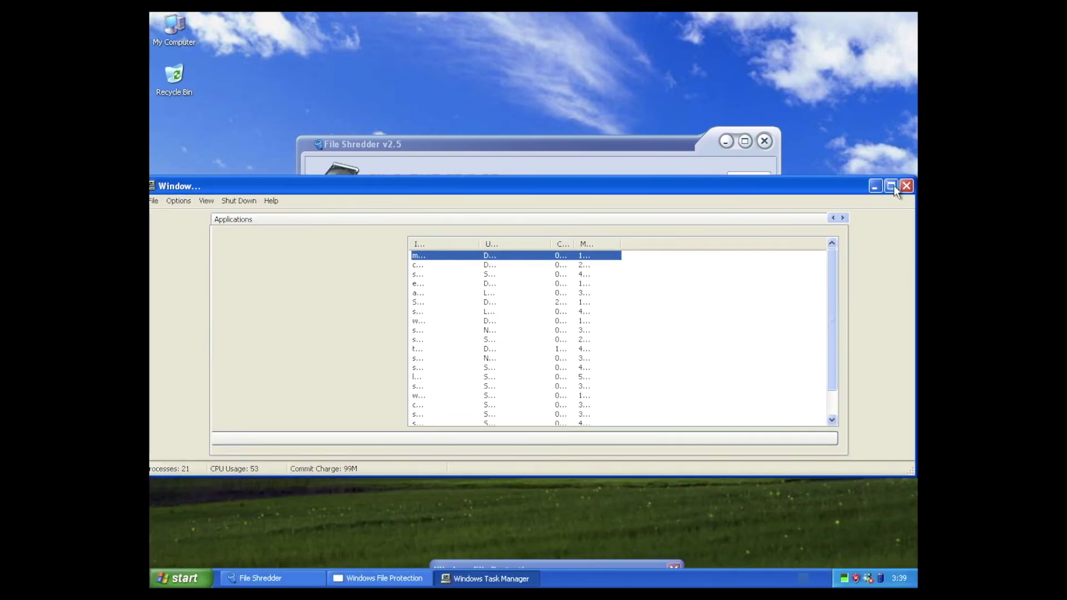
pyautogui.click(877, 187)
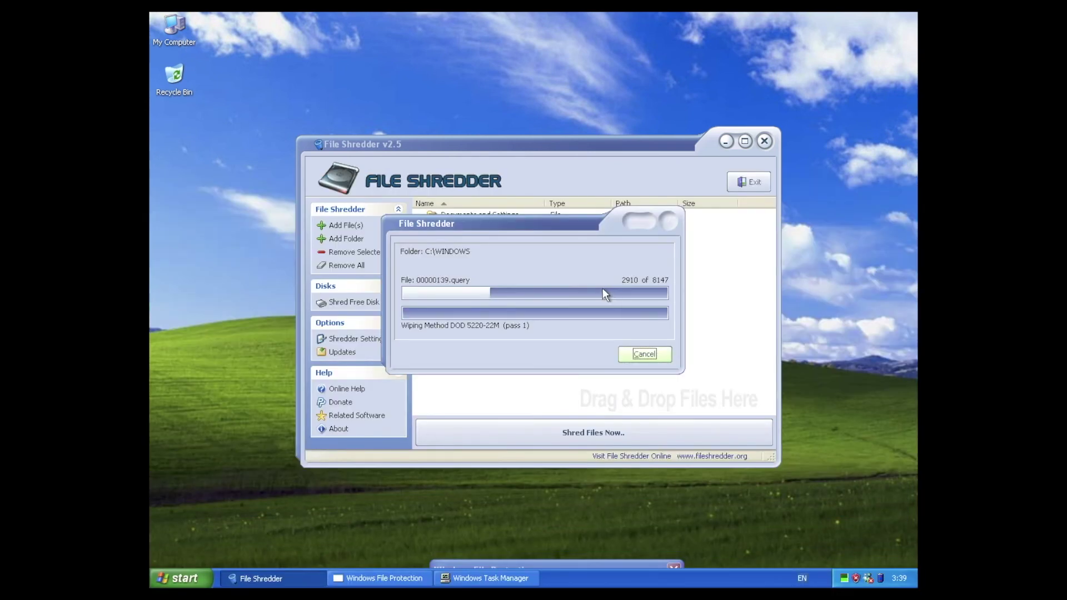
# - Try to view the list of all installed programs, and open the My Computer window
pyautogui.click(184, 581)
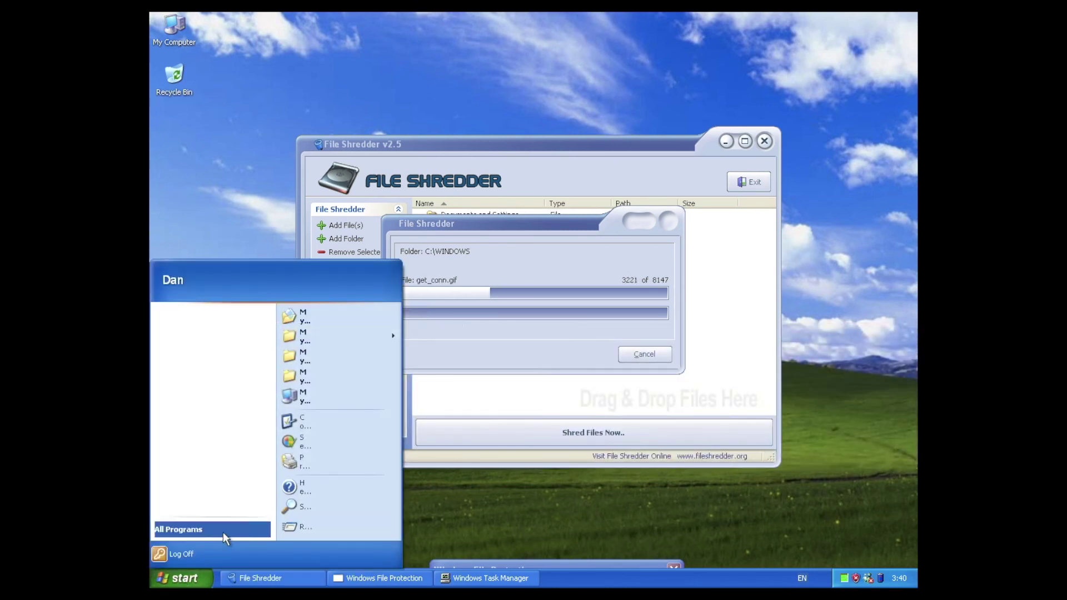
pyautogui.click(222, 532)
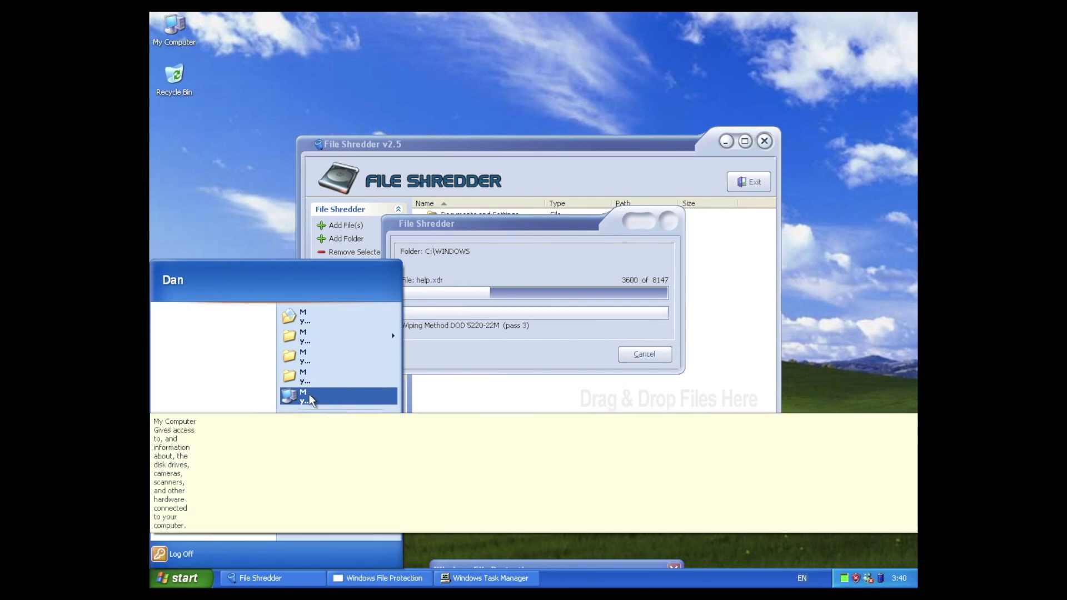
pyautogui.click(309, 395)
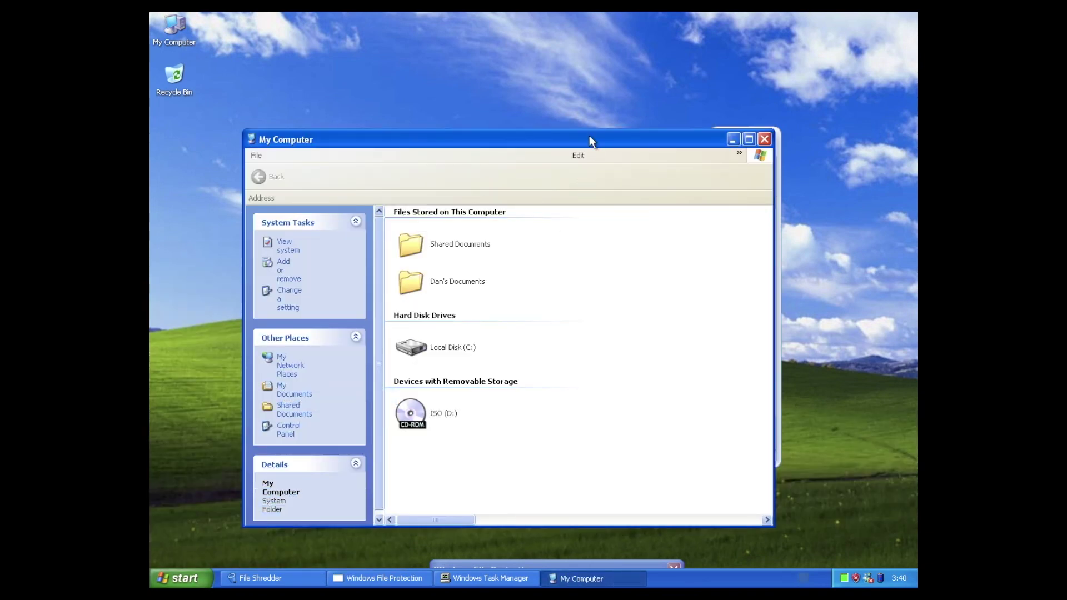
# - Check the hidden menu entries of the My Computer window, and move the window toward the lower right of the desktop
pyautogui.click(590, 154)
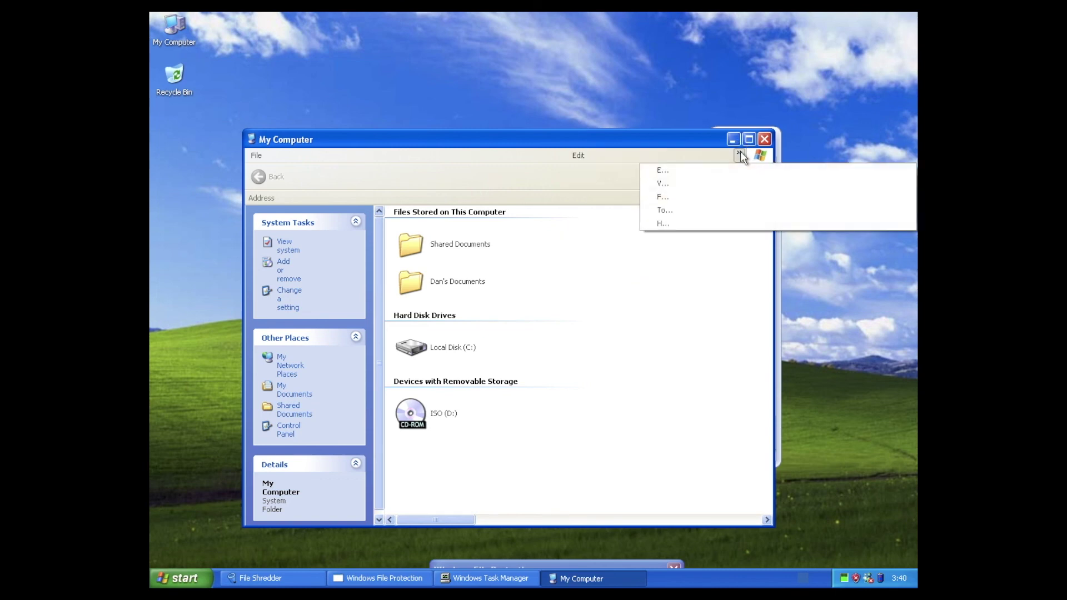
pyautogui.click(653, 129)
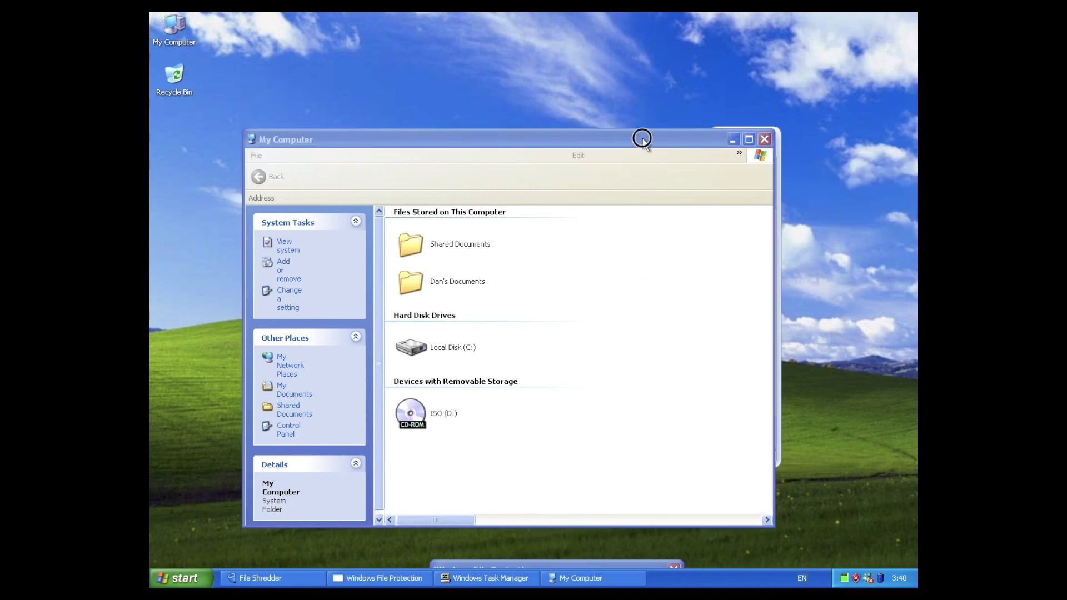
pyautogui.moveTo(643, 138); pyautogui.dragTo(743, 157)
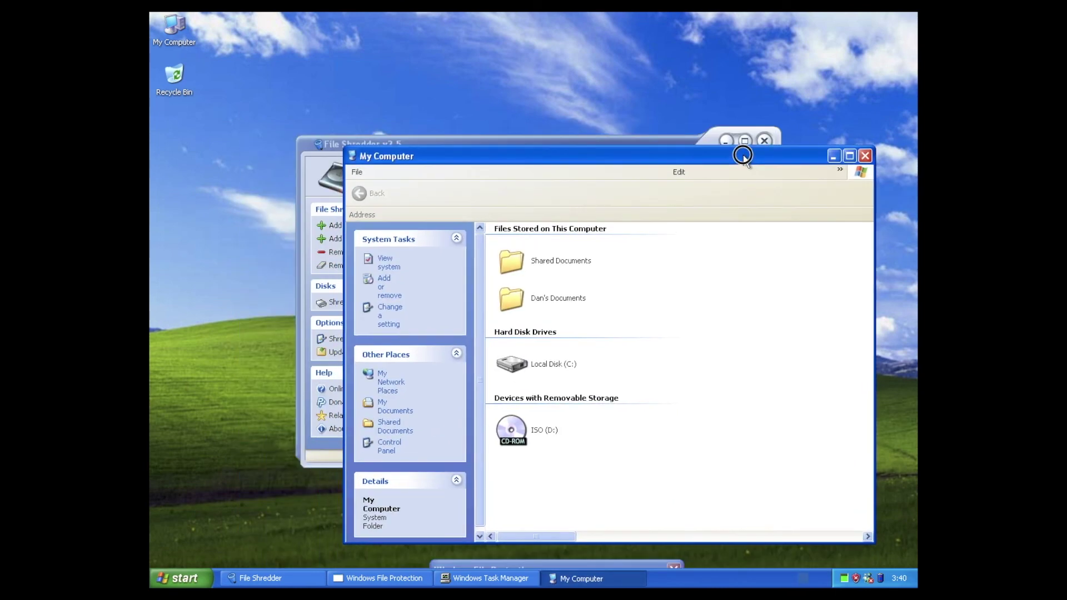